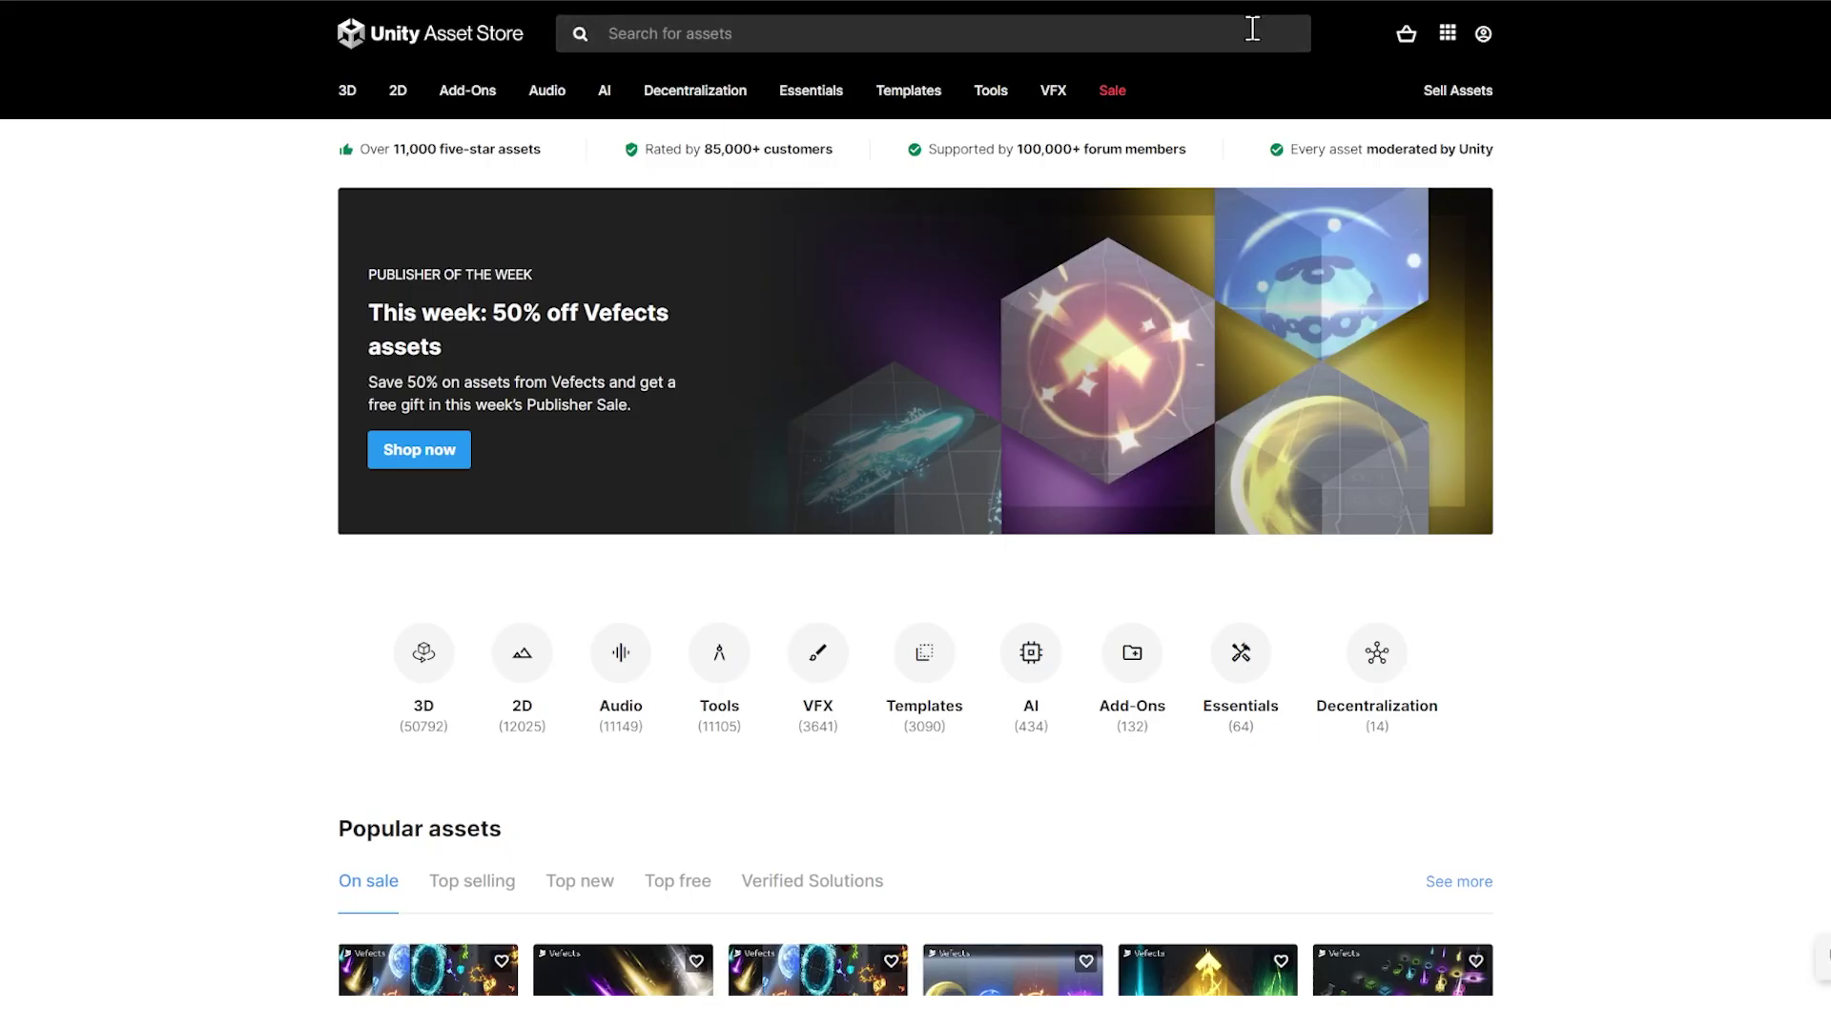
Search the Unity Asset Store for "mirror" and add the free Mirror package to My Assets.
{"action": "left_click", "coordinate": [1252, 32]}
{"action": "type", "text": "mirror"}
{"action": "key", "text": "Return"}
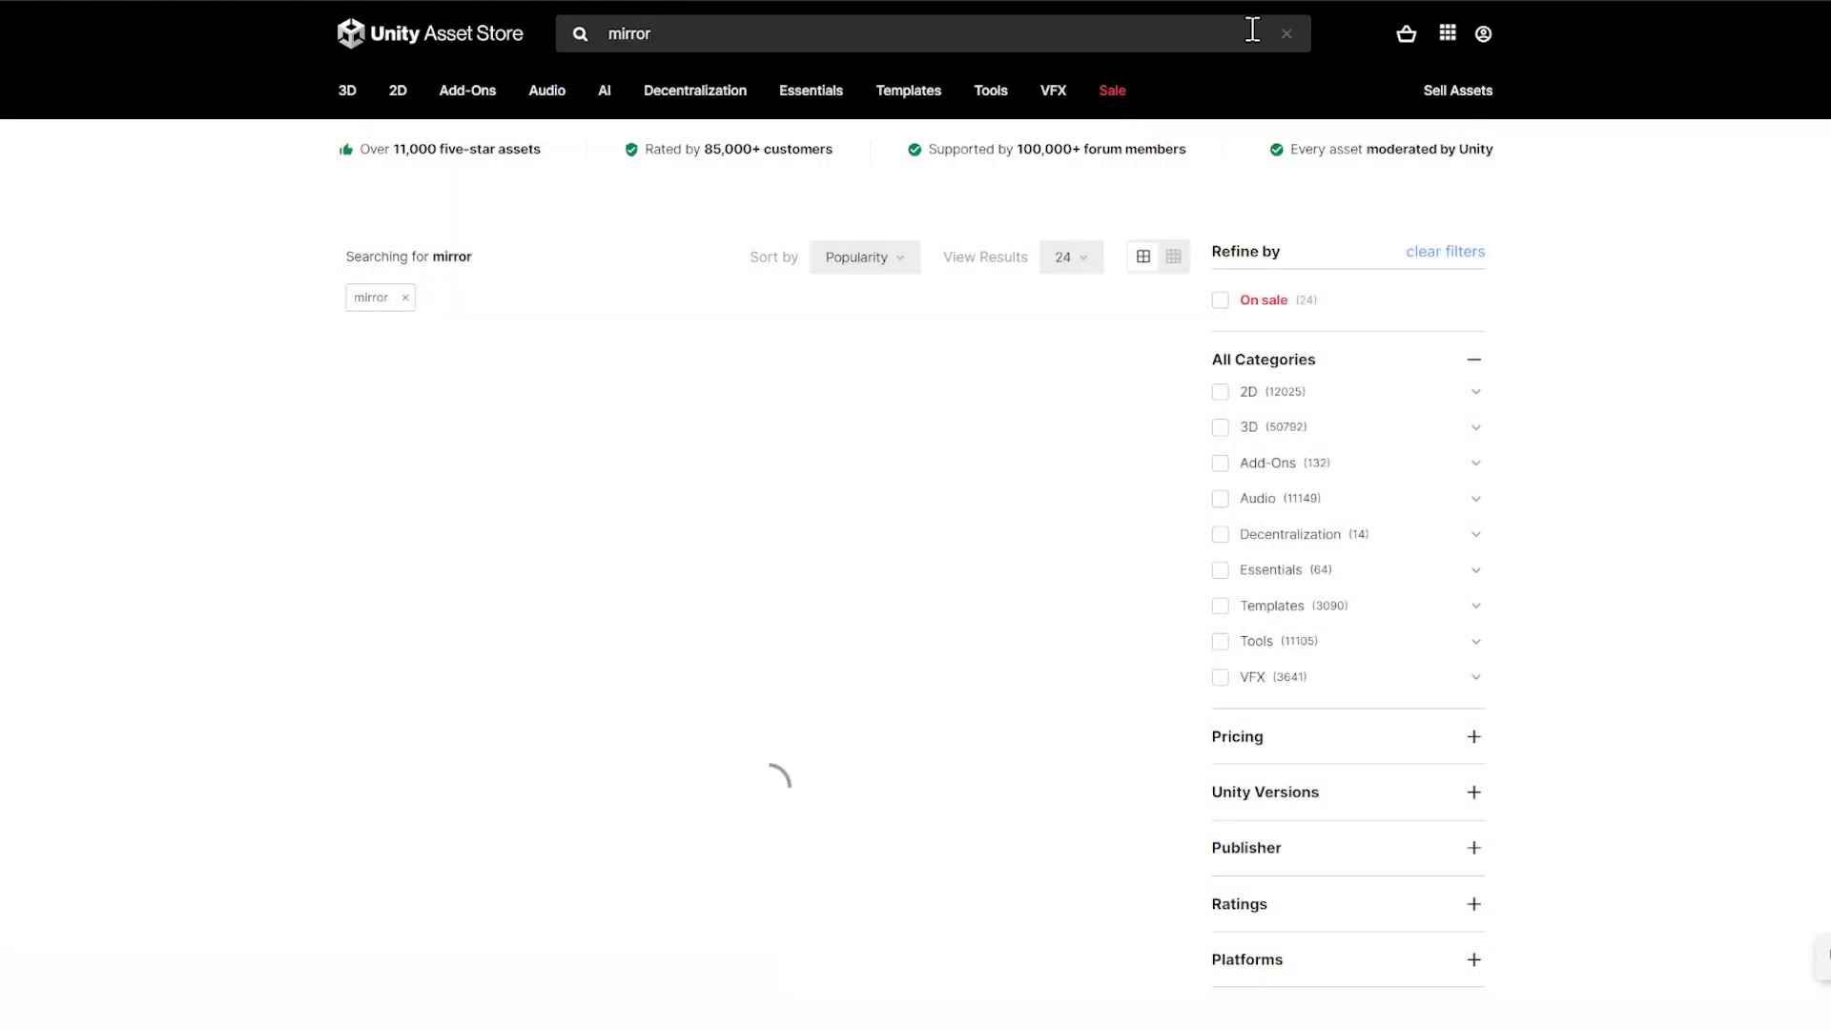
{"action": "mouse_move", "coordinate": [458, 756]}
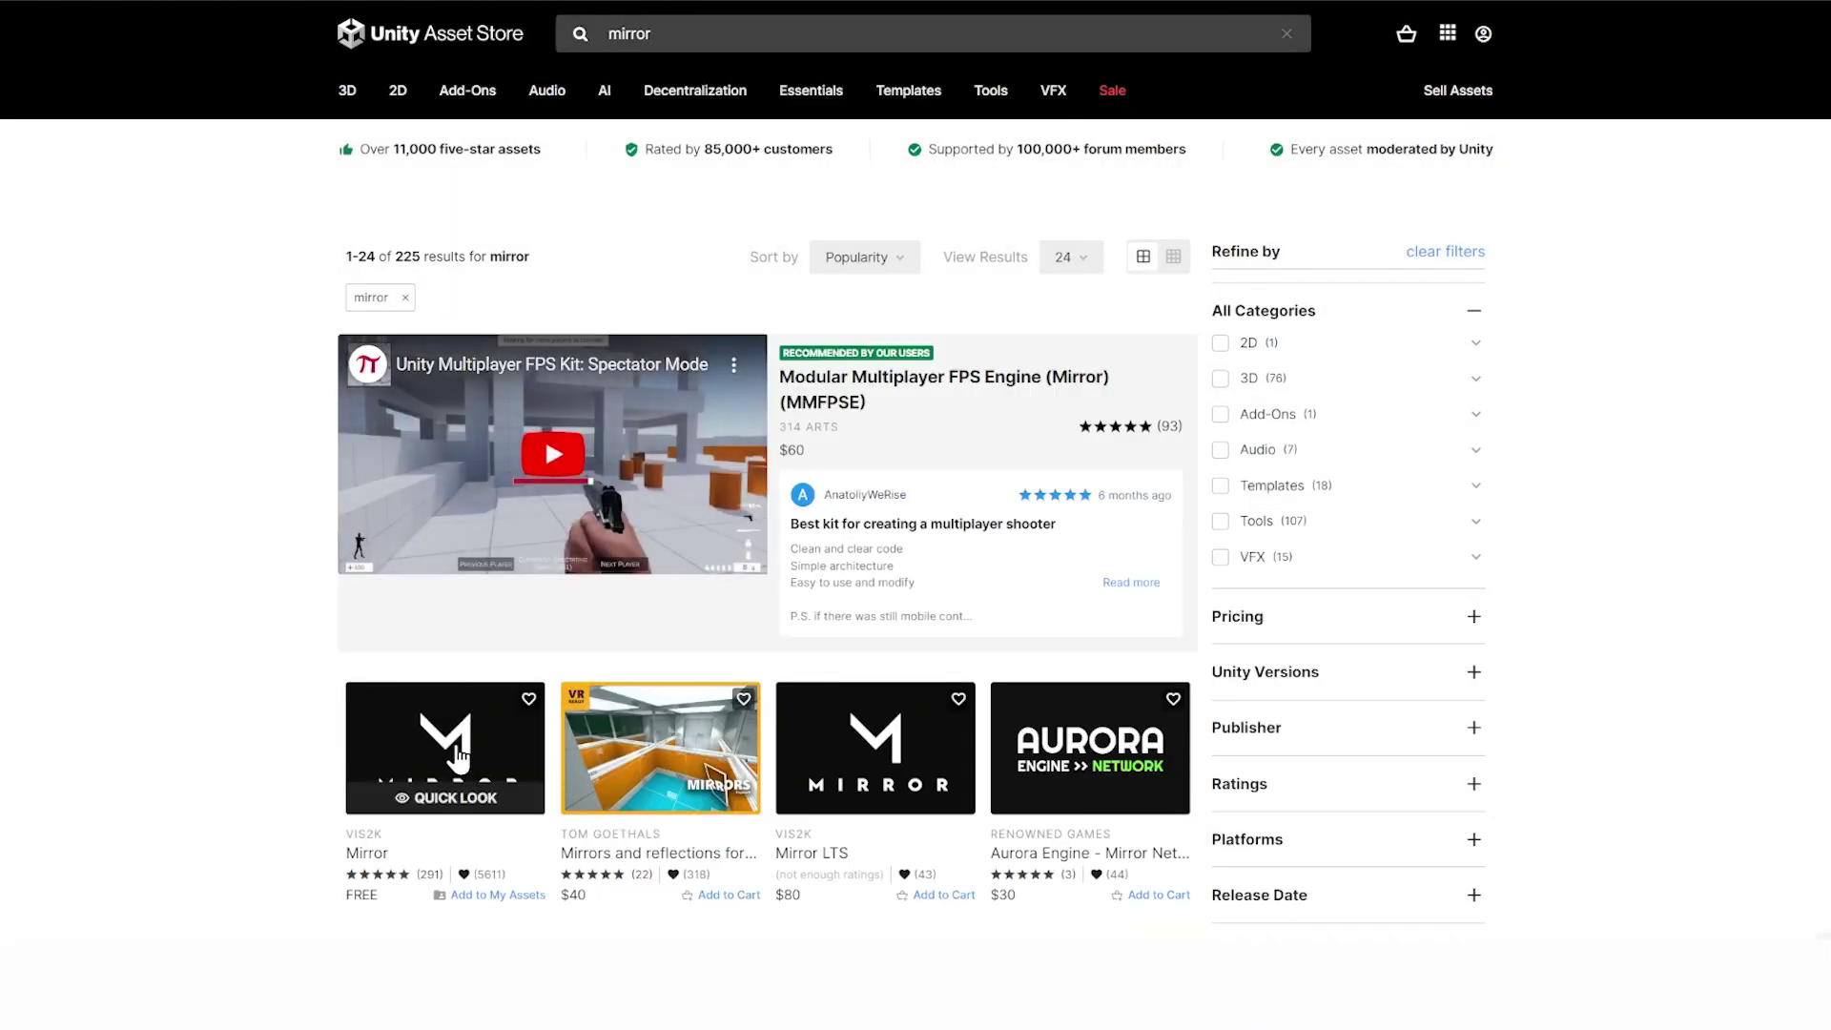
{"action": "left_click", "coordinate": [458, 757]}
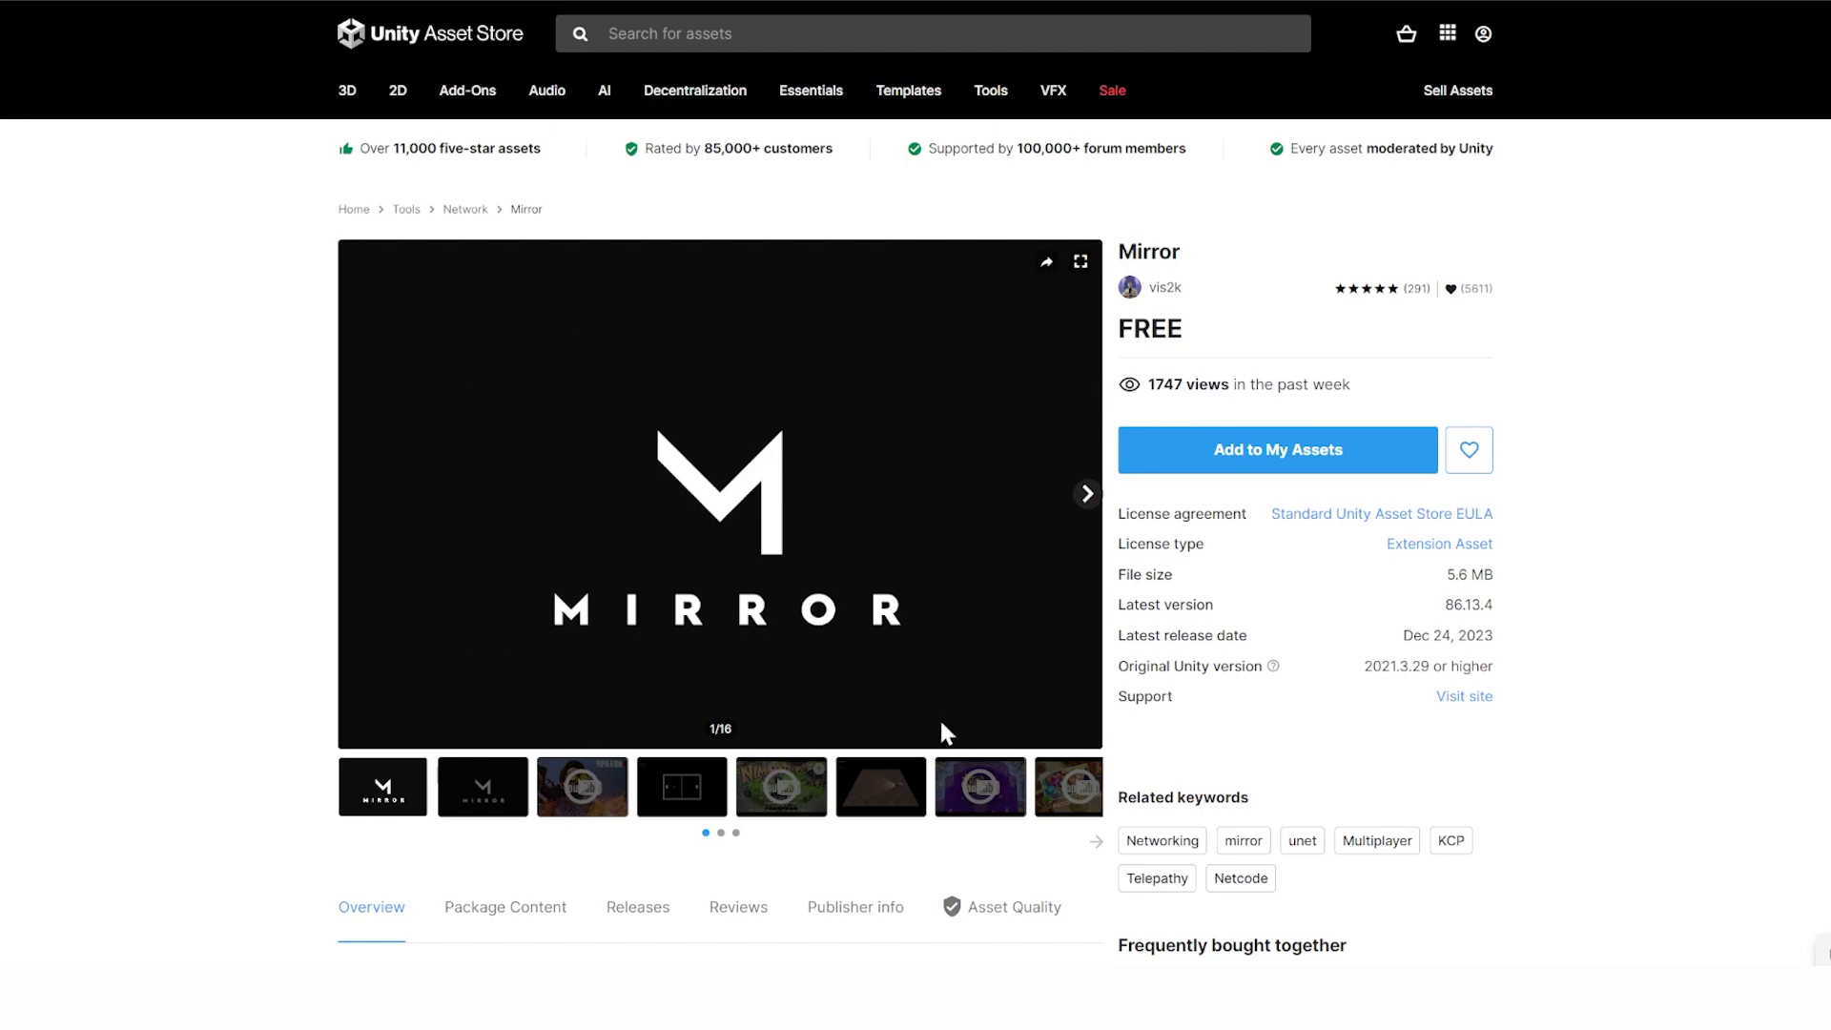
{"action": "left_click", "coordinate": [1255, 472]}
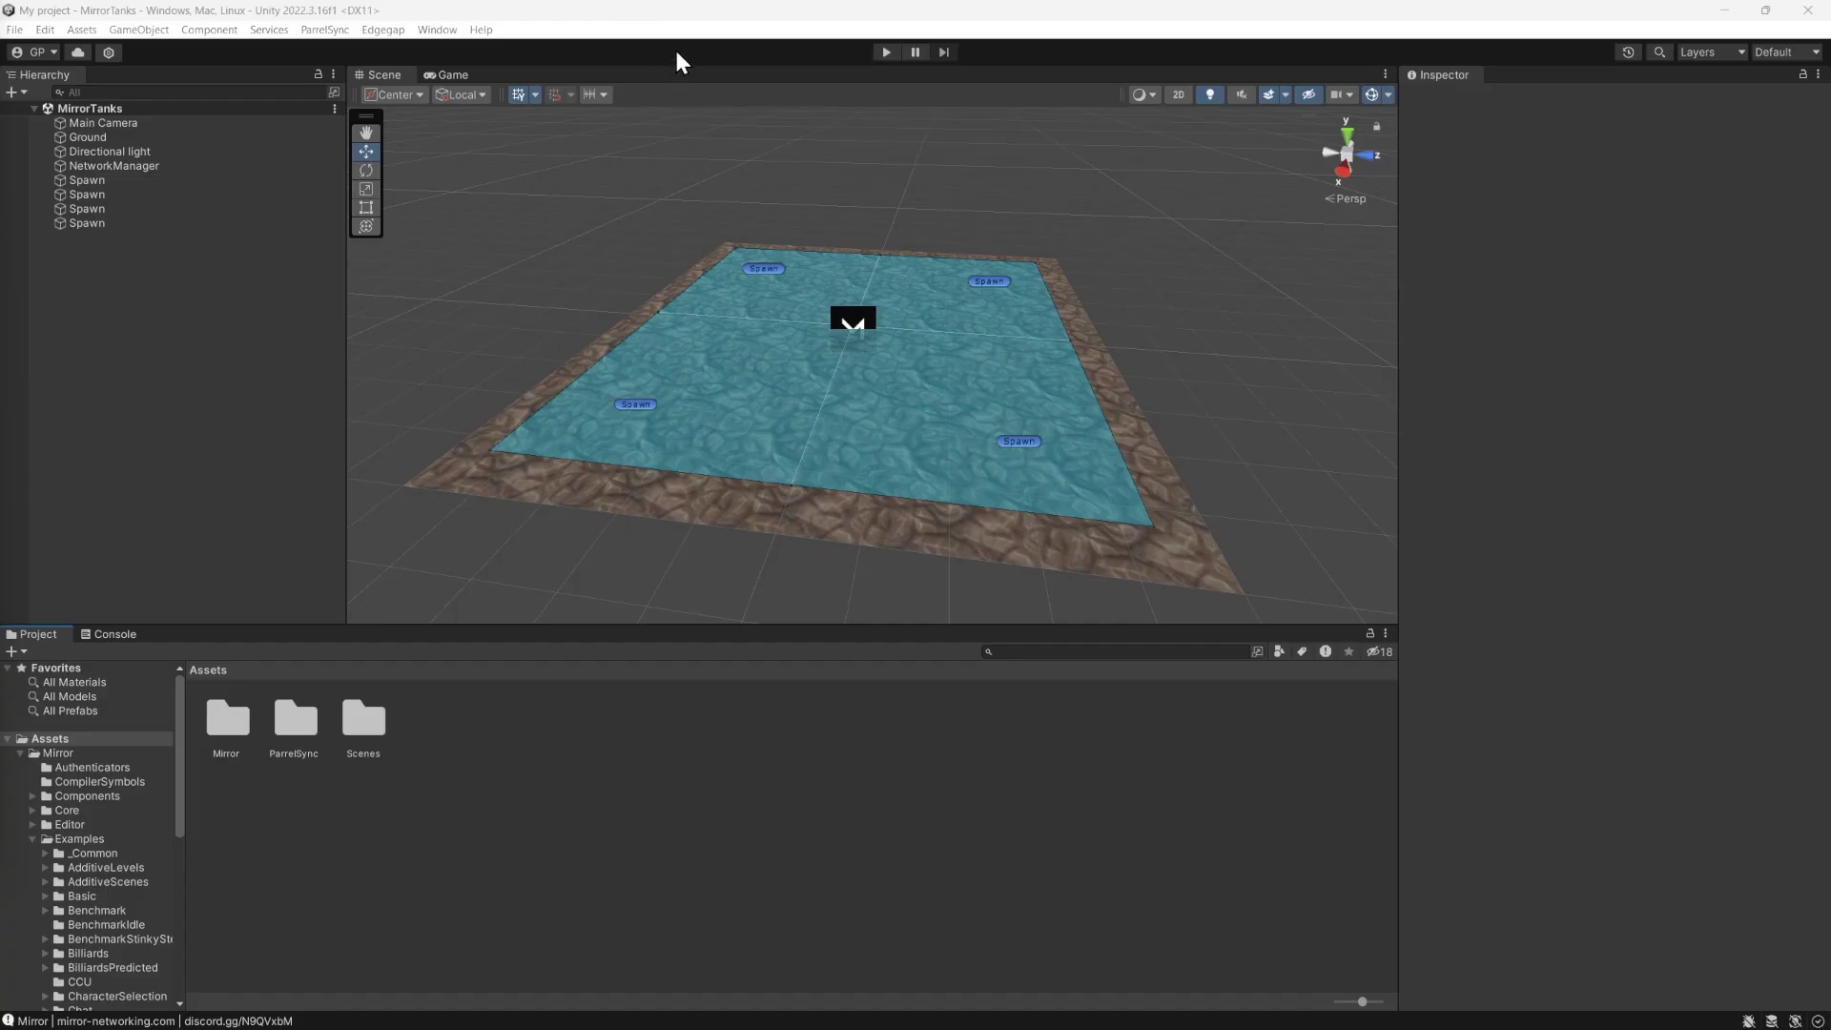
In the Unity editor, open the Package Manager, list the My Assets packages and select Mirror.
{"action": "left_click", "coordinate": [438, 32]}
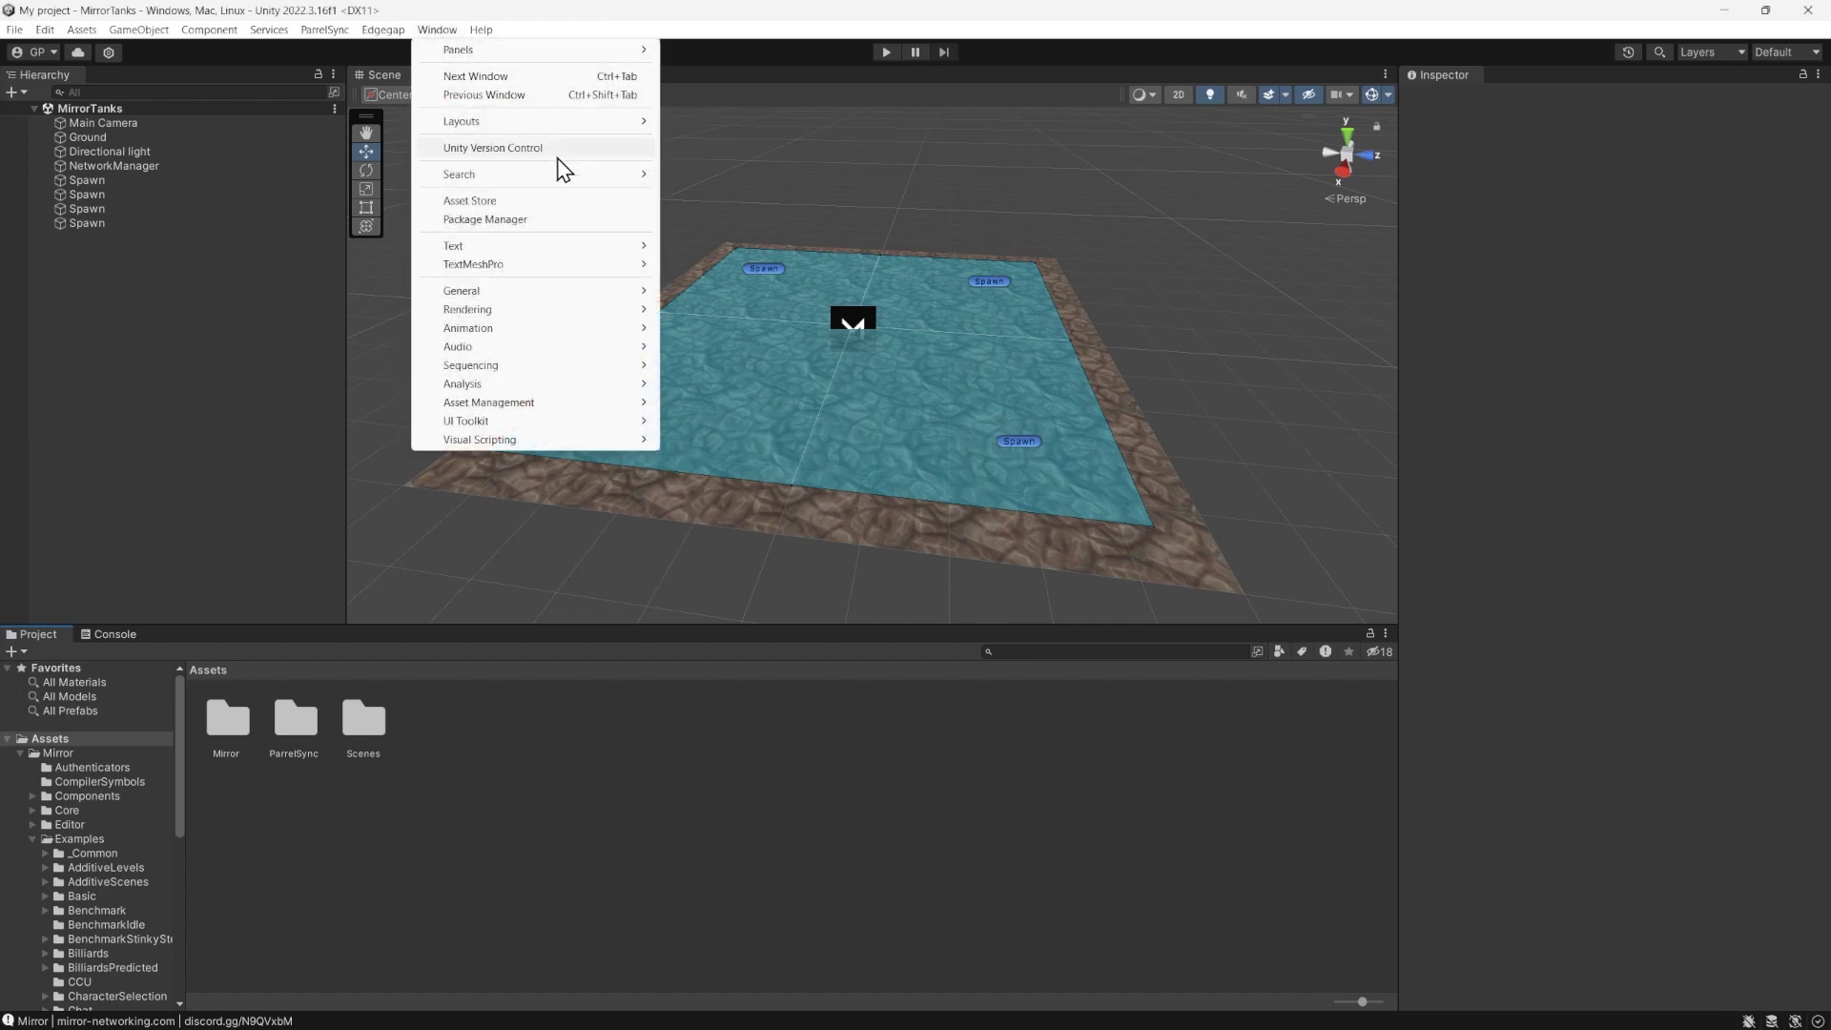
{"action": "left_click", "coordinate": [569, 222]}
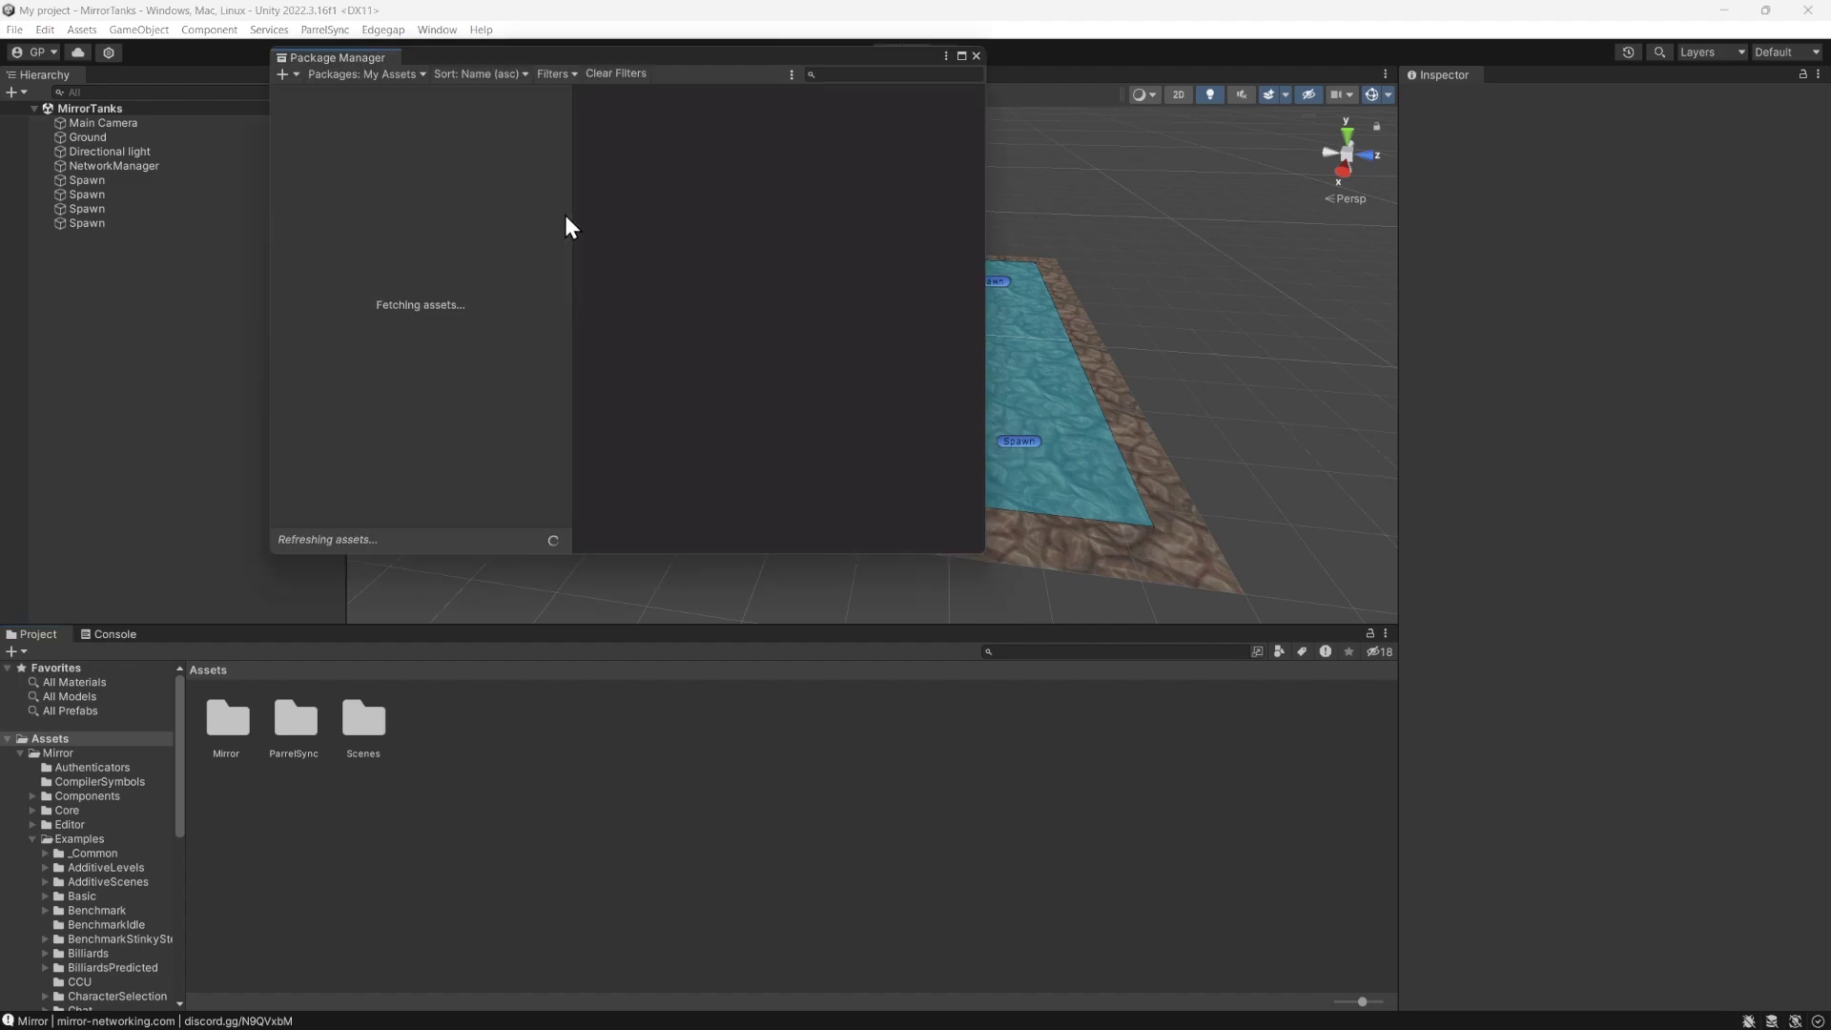
{"action": "left_click", "coordinate": [403, 74]}
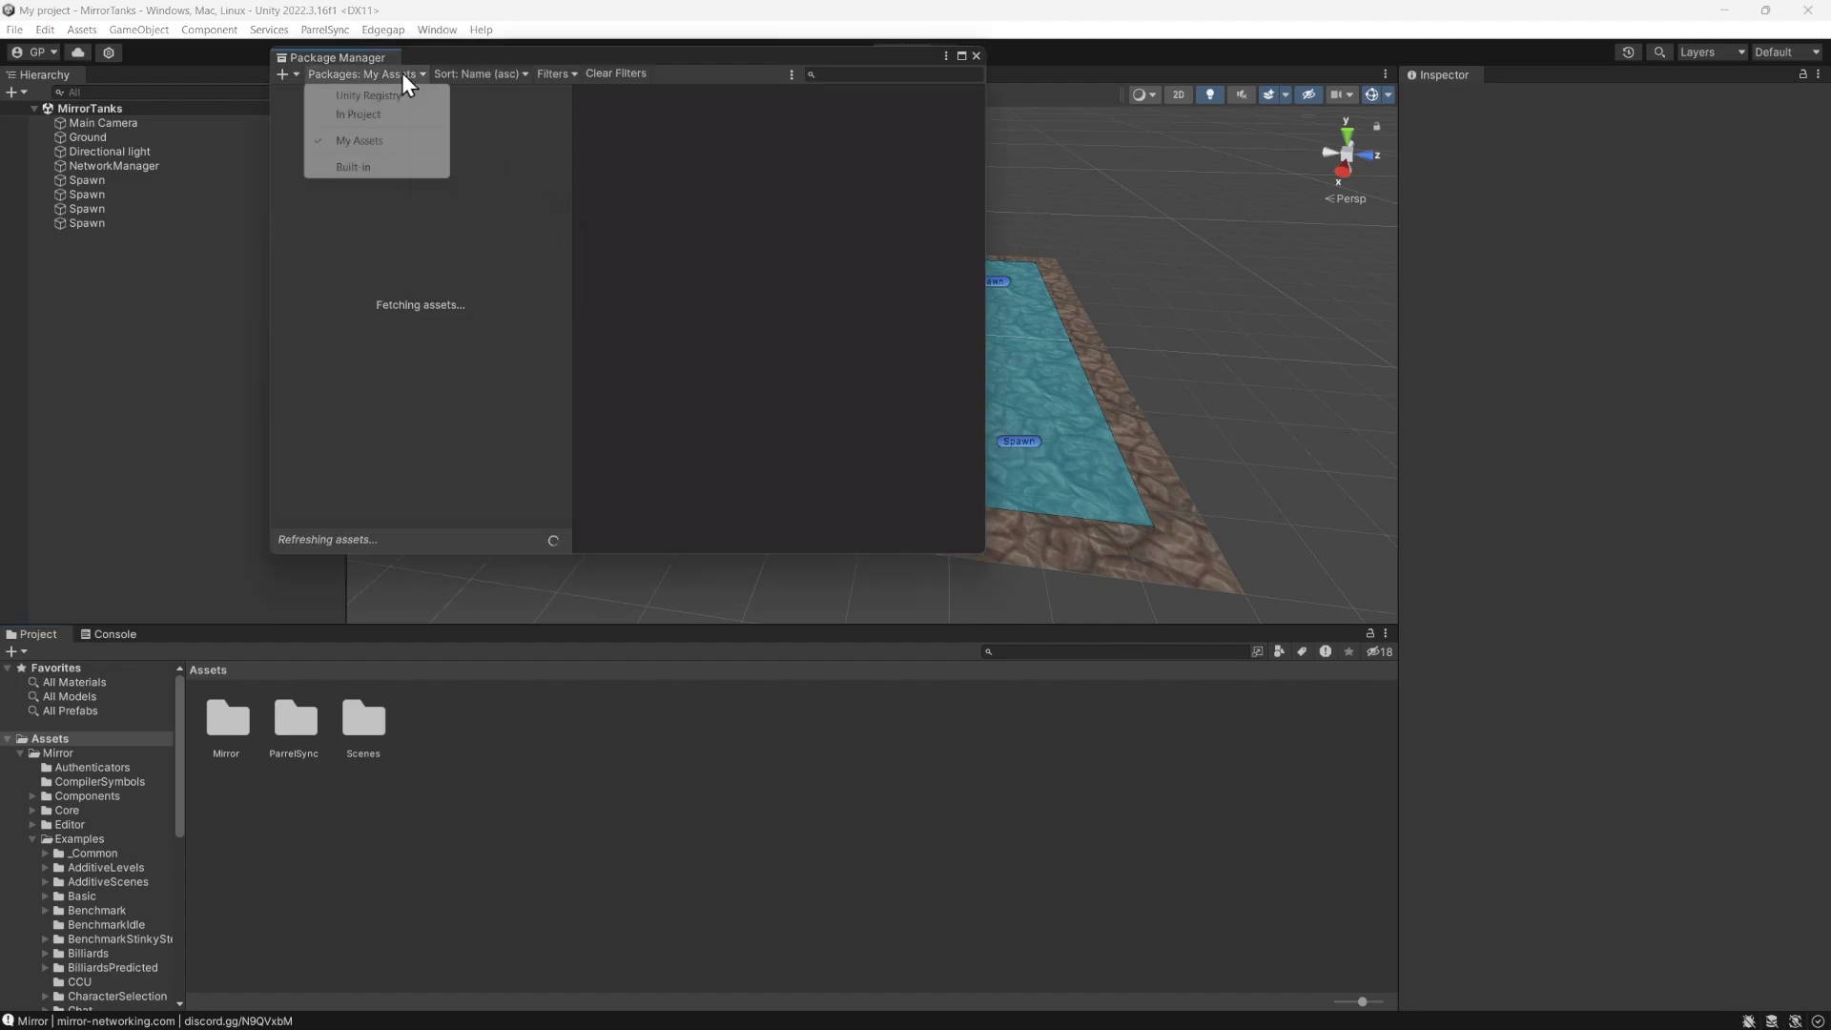
{"action": "left_click", "coordinate": [384, 142]}
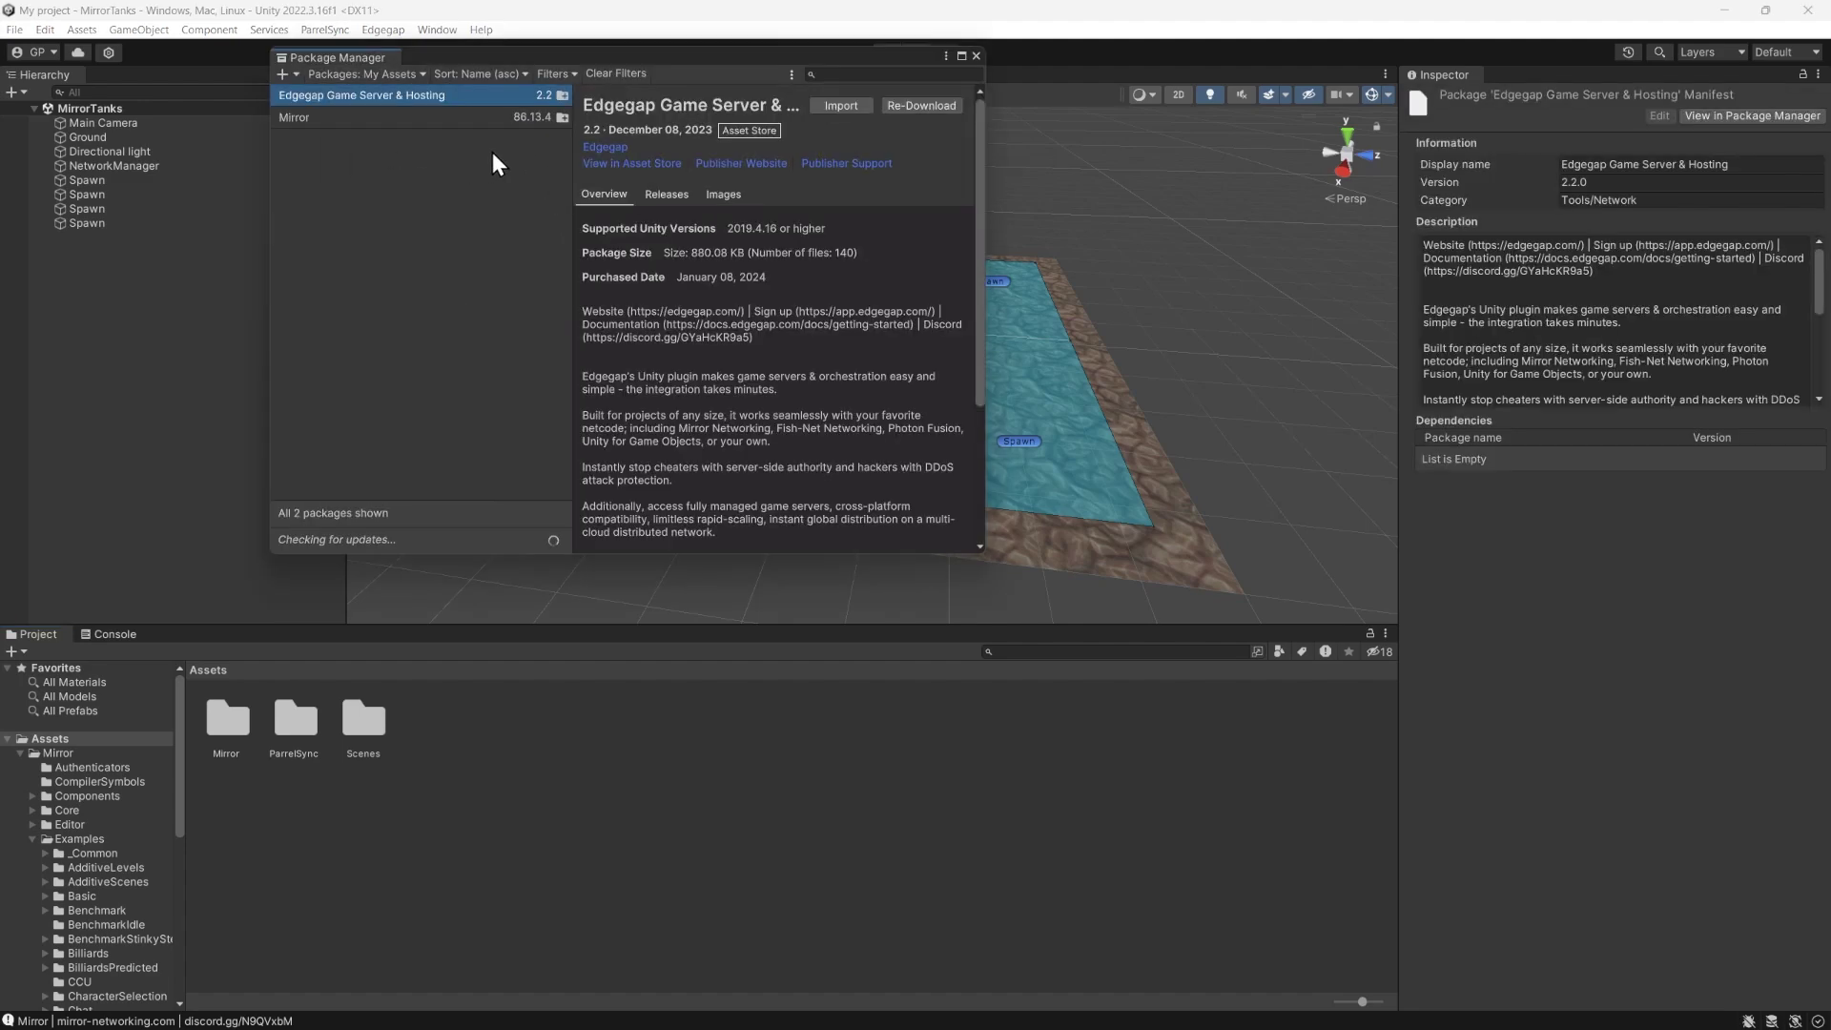
{"action": "left_click", "coordinate": [412, 116]}
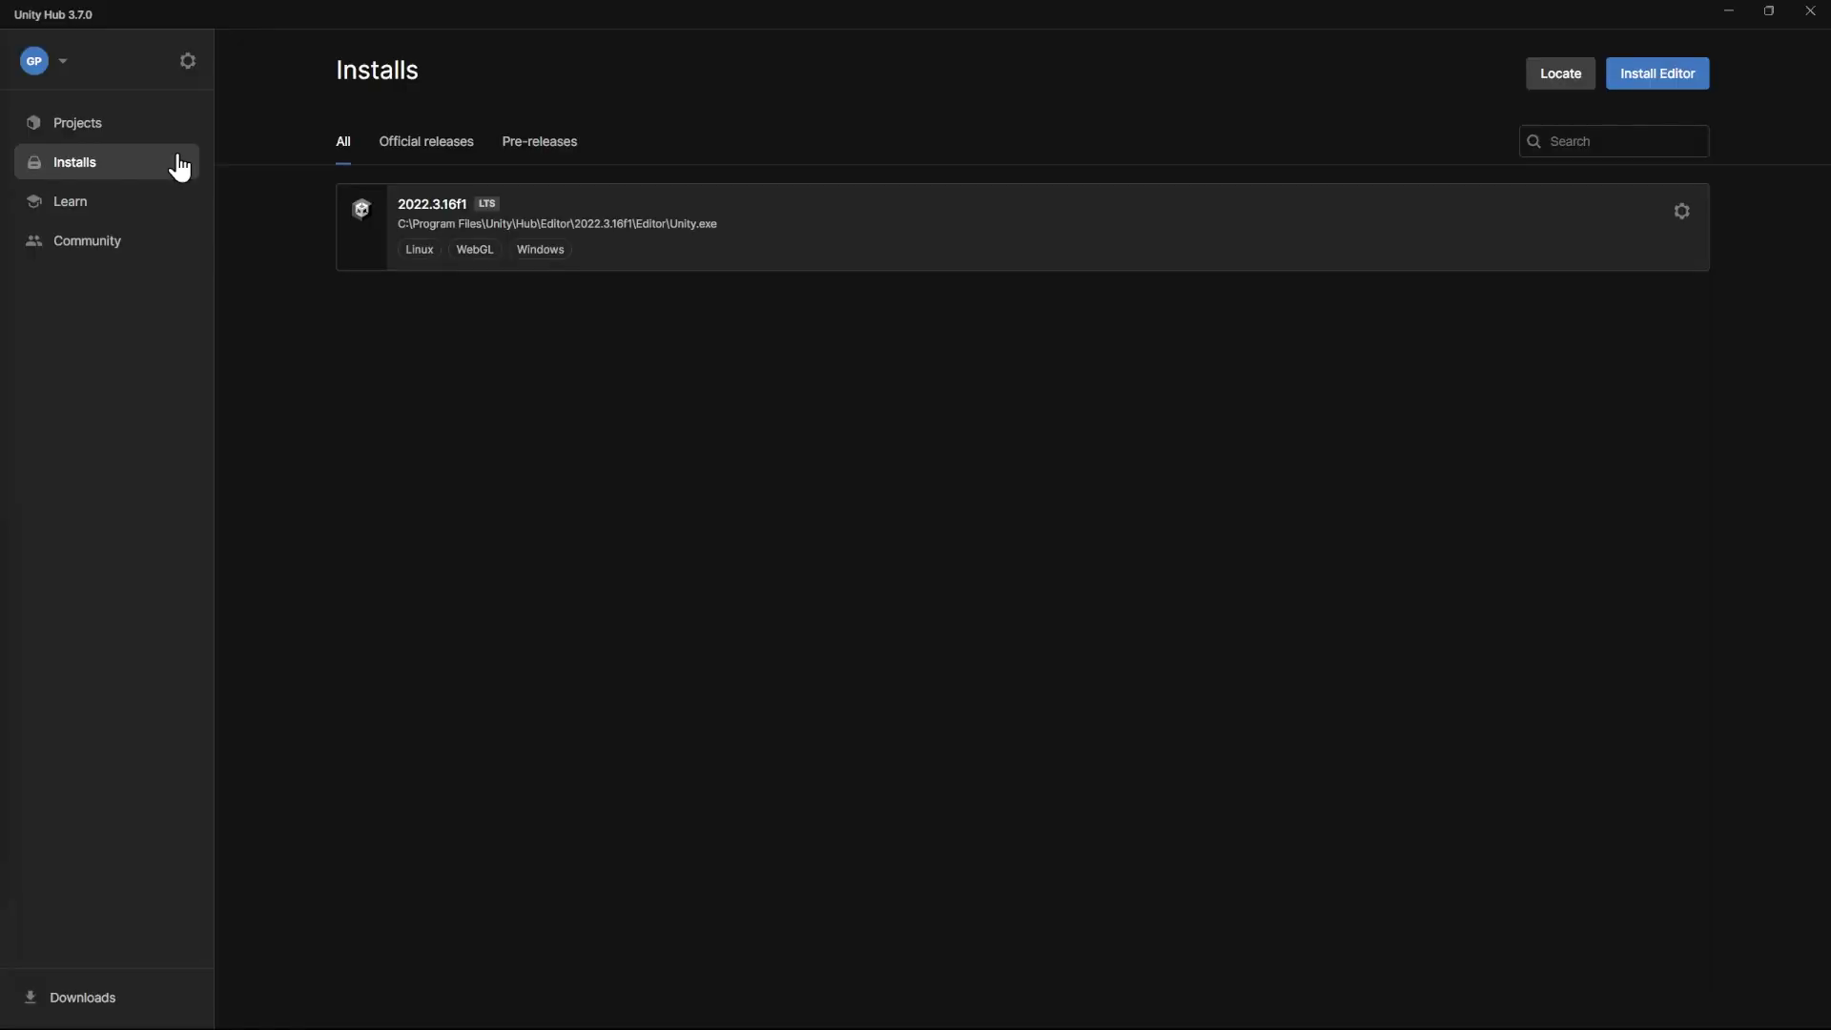
Switch to Unity Hub and open the module options for the 2022.3.16f1 editor install.
{"action": "left_click", "coordinate": [1682, 211]}
{"action": "left_click", "coordinate": [1637, 227]}
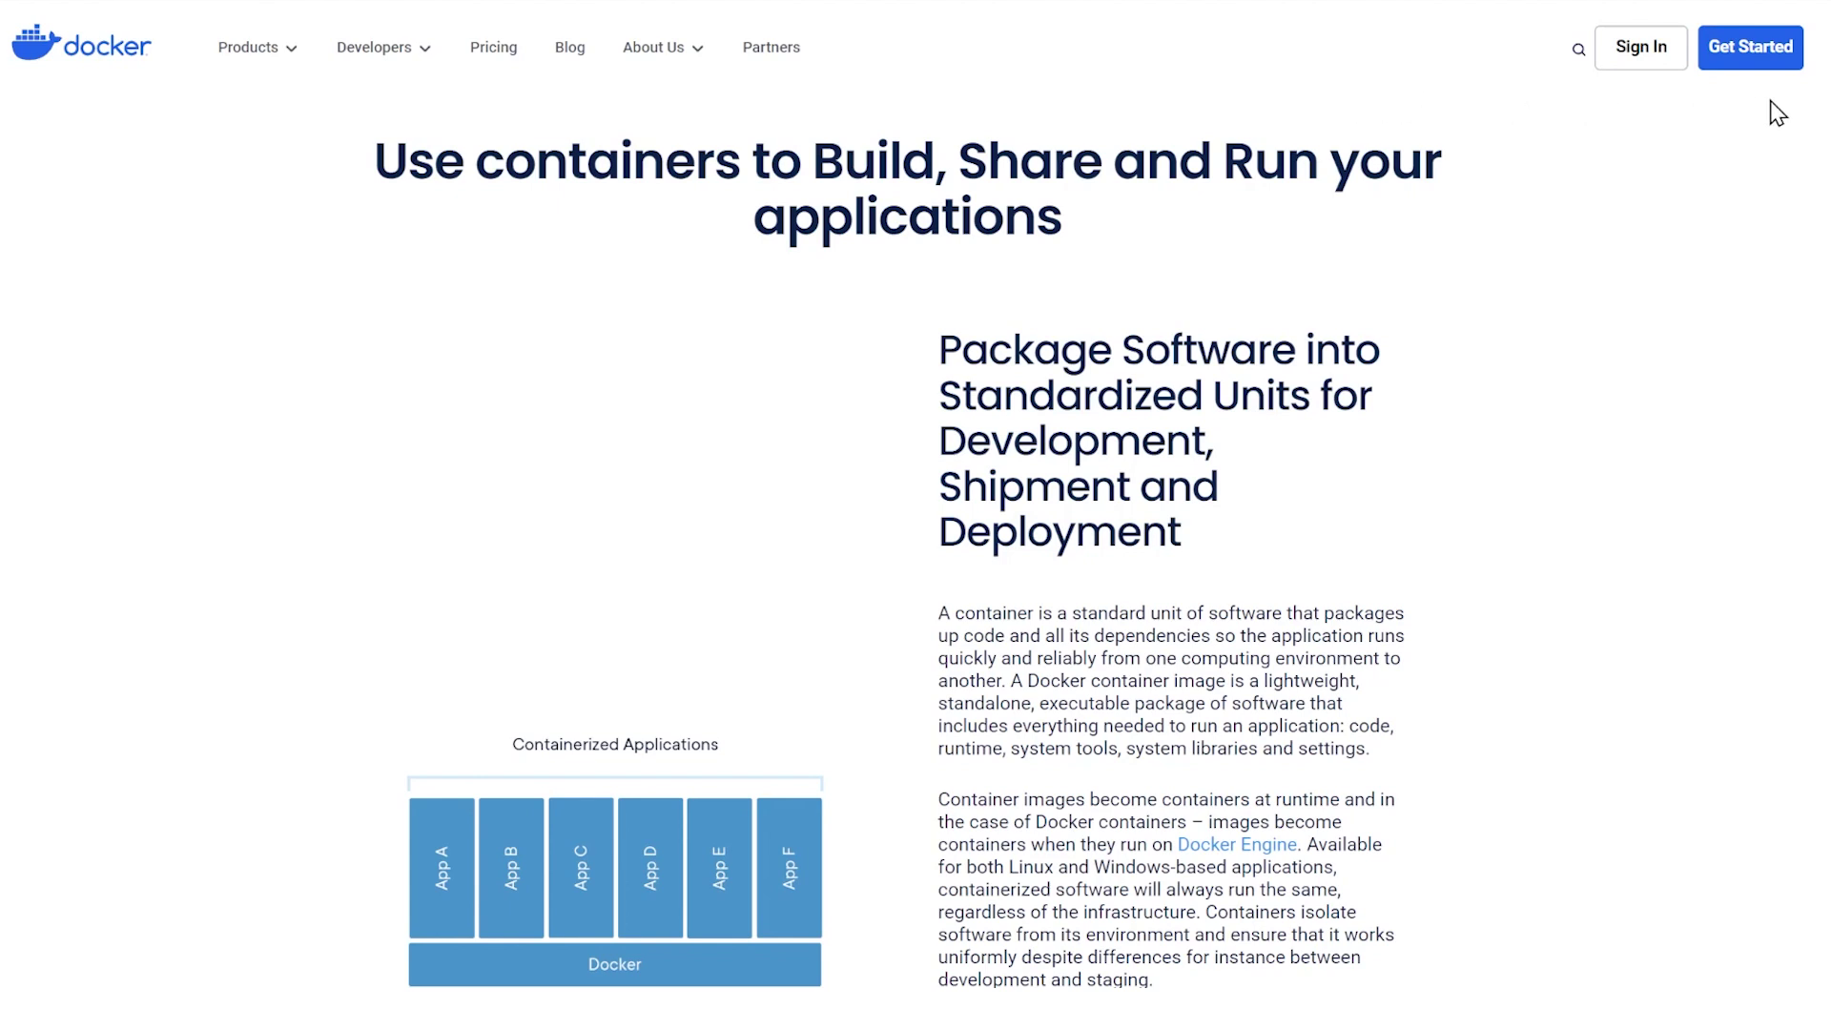
On the Docker website, open the Get Started page and find the Windows download.
{"action": "left_click", "coordinate": [1765, 61]}
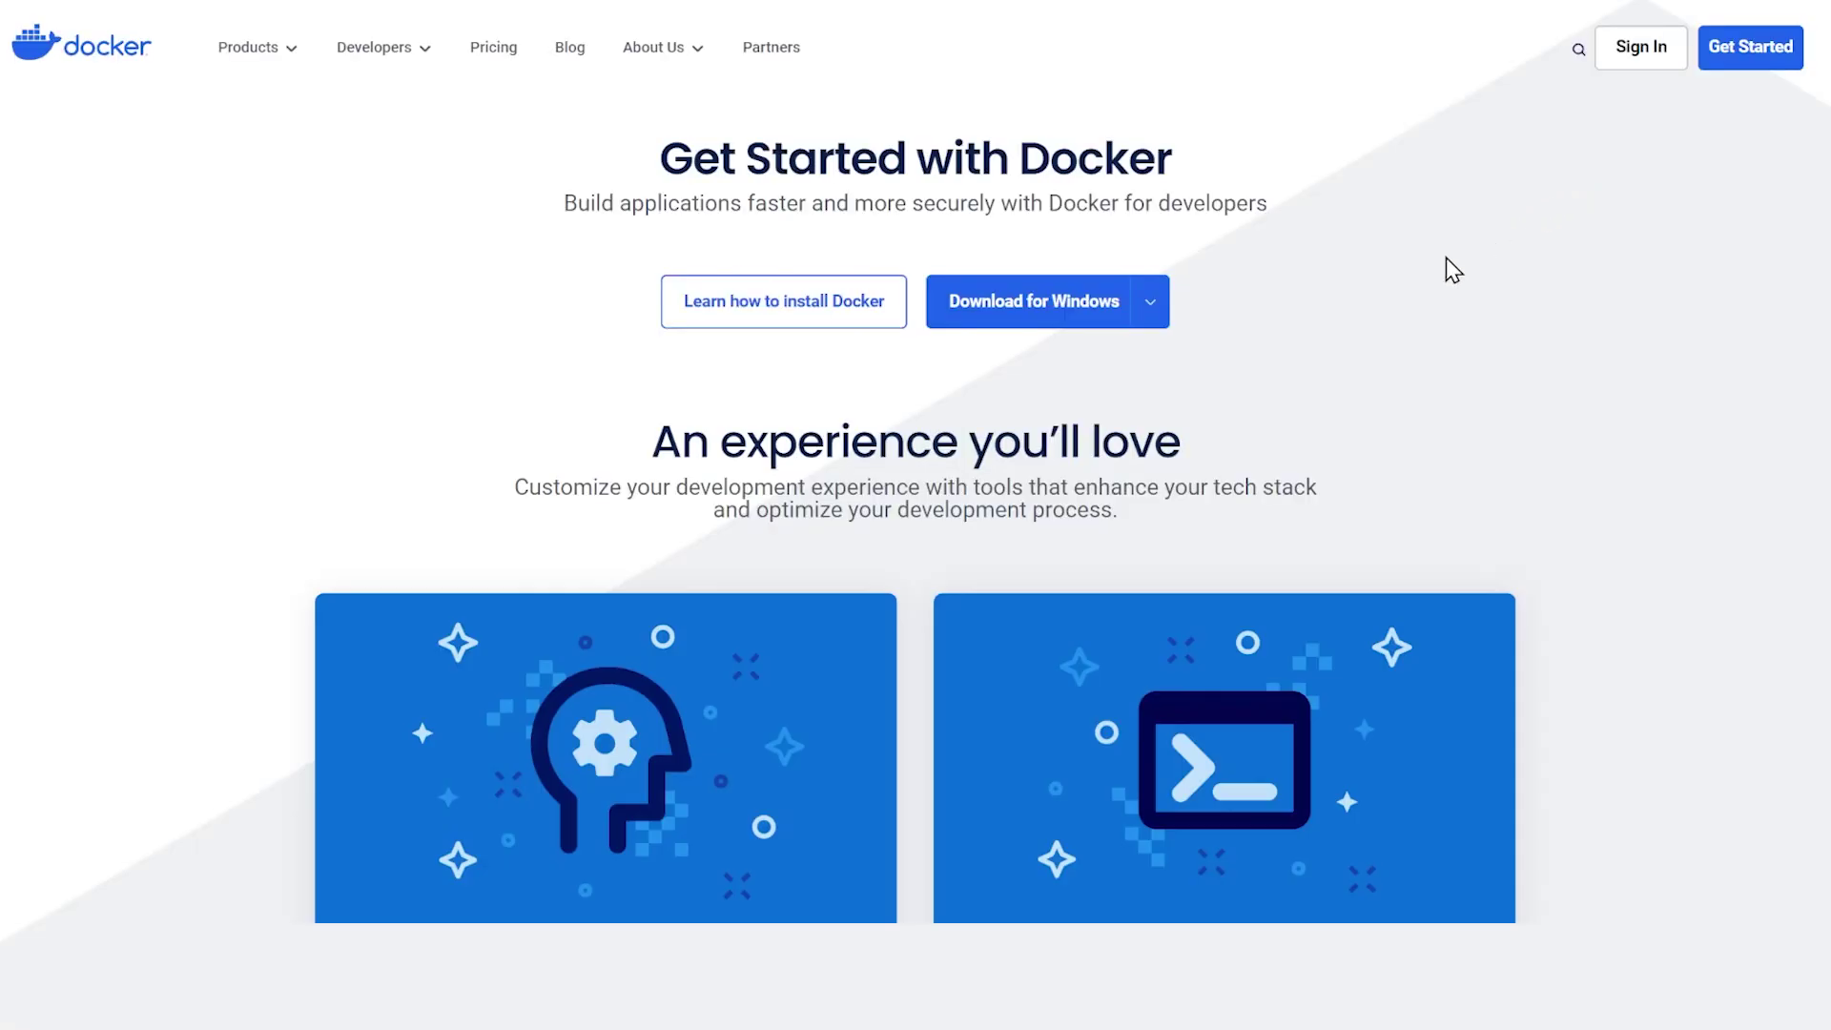
{"action": "mouse_move", "coordinate": [1073, 311]}
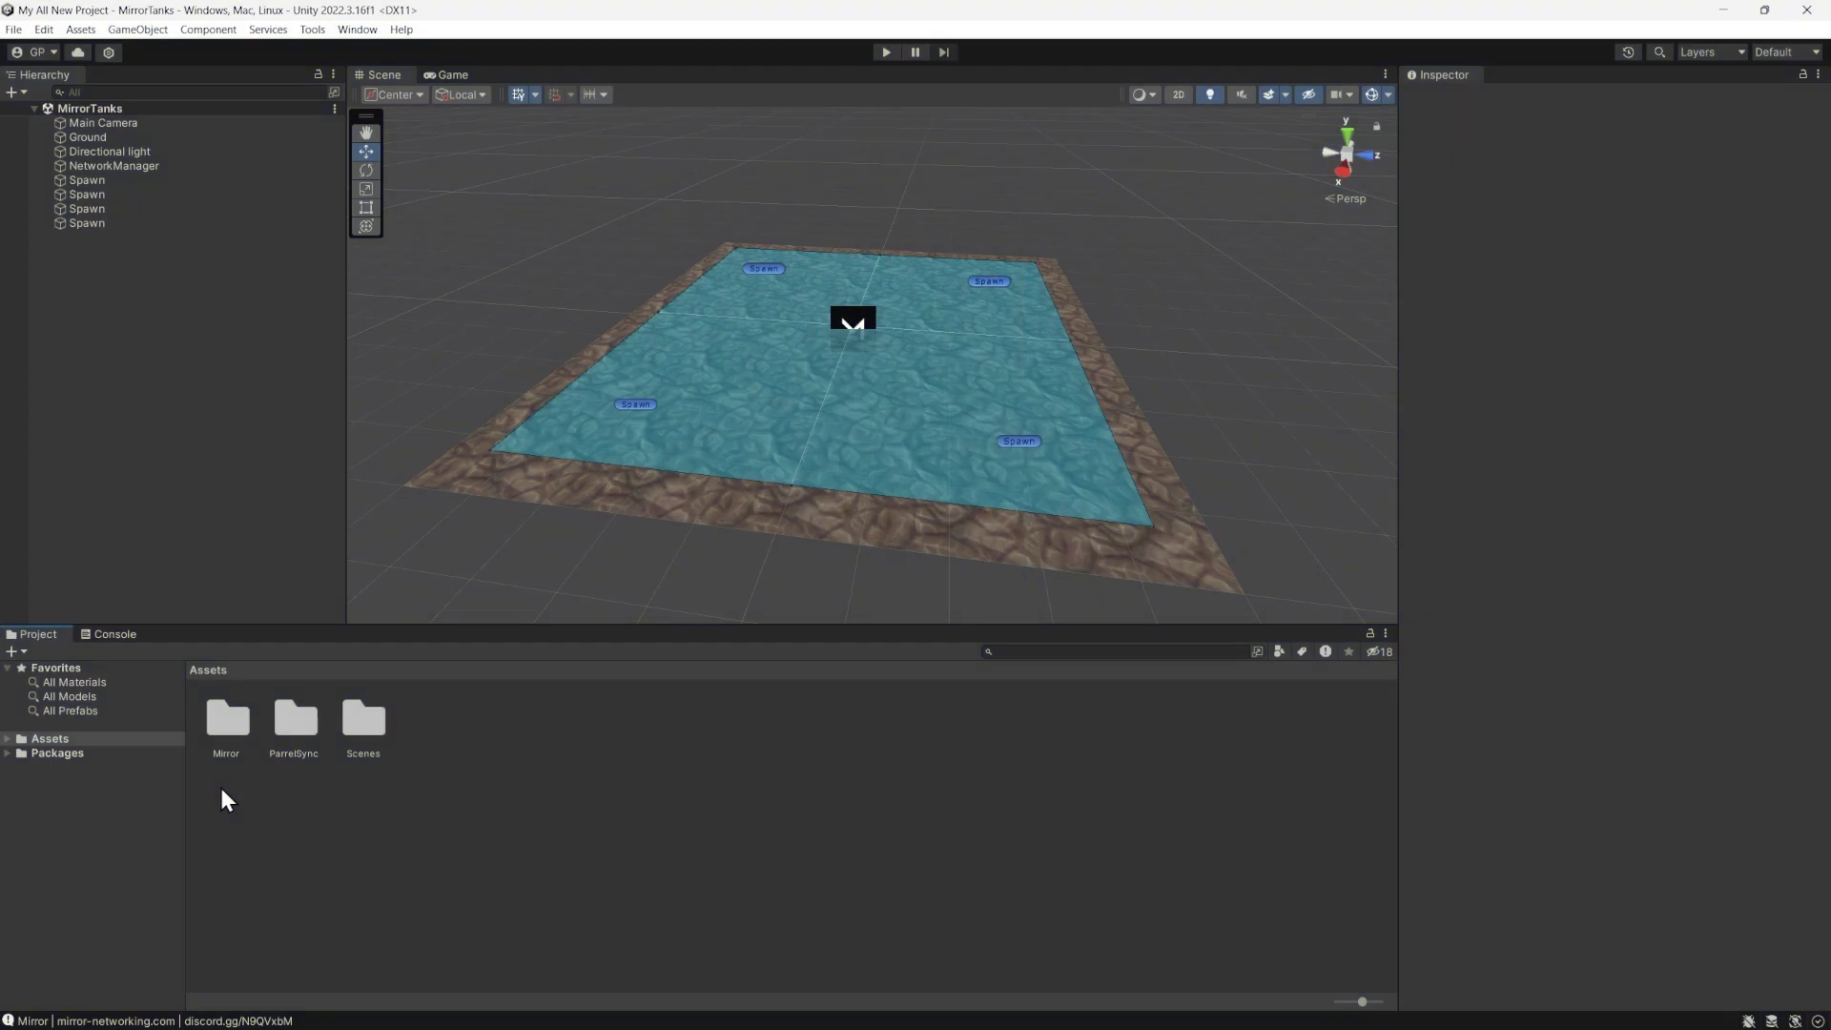
In the Unity project, open the MirrorTanksCoop scene from Mirror/Examples/TanksCoop.
{"action": "double_click", "coordinate": [231, 721]}
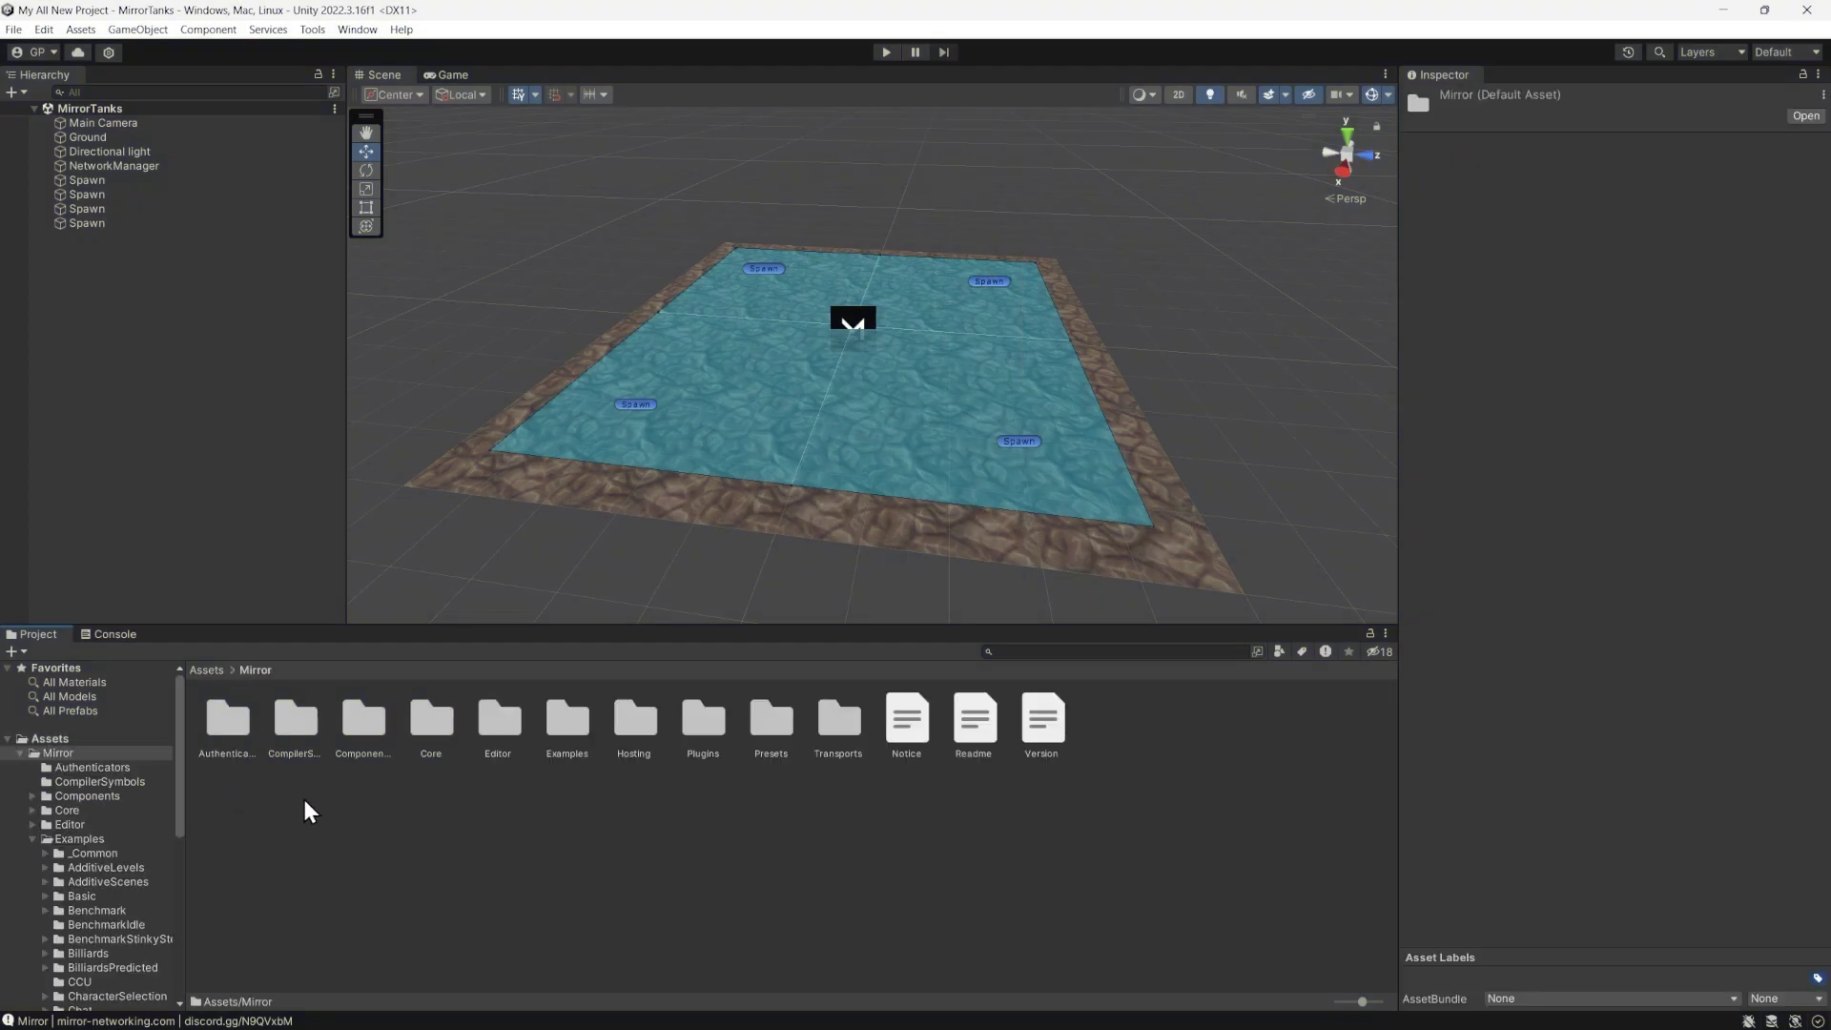
{"action": "double_click", "coordinate": [574, 724]}
{"action": "double_click", "coordinate": [722, 804]}
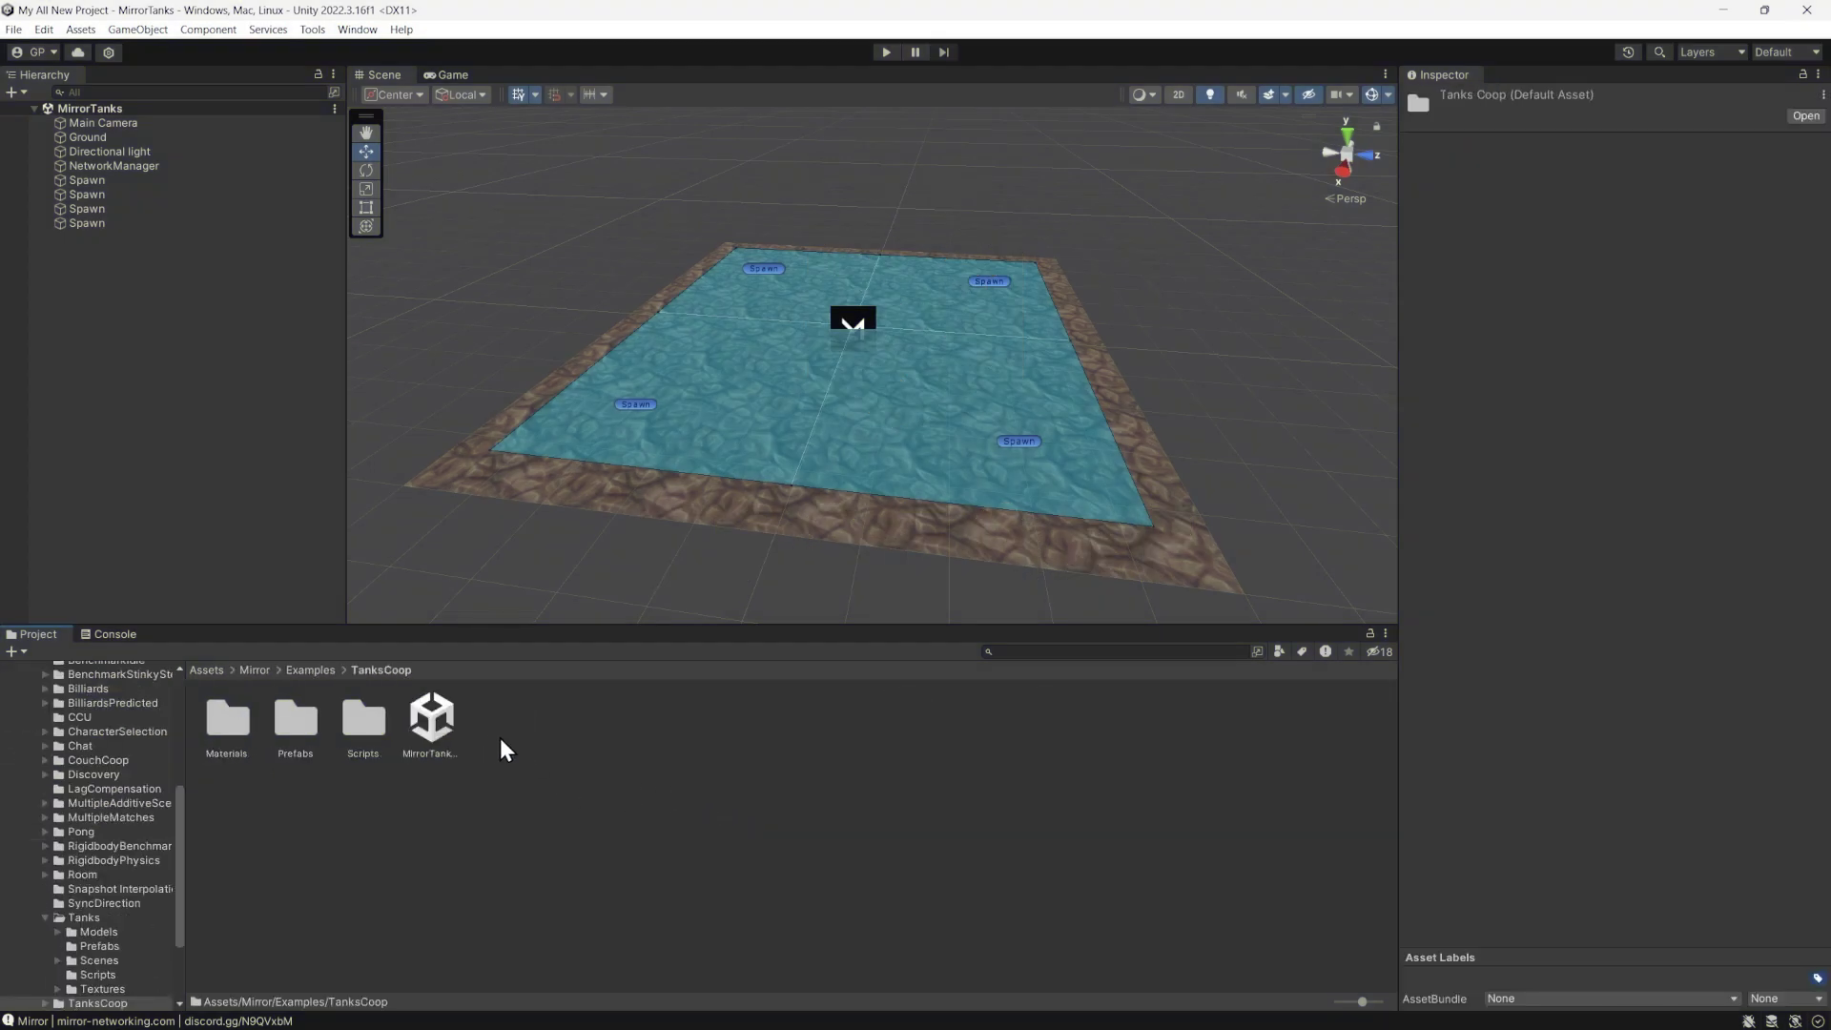
{"action": "double_click", "coordinate": [450, 710]}
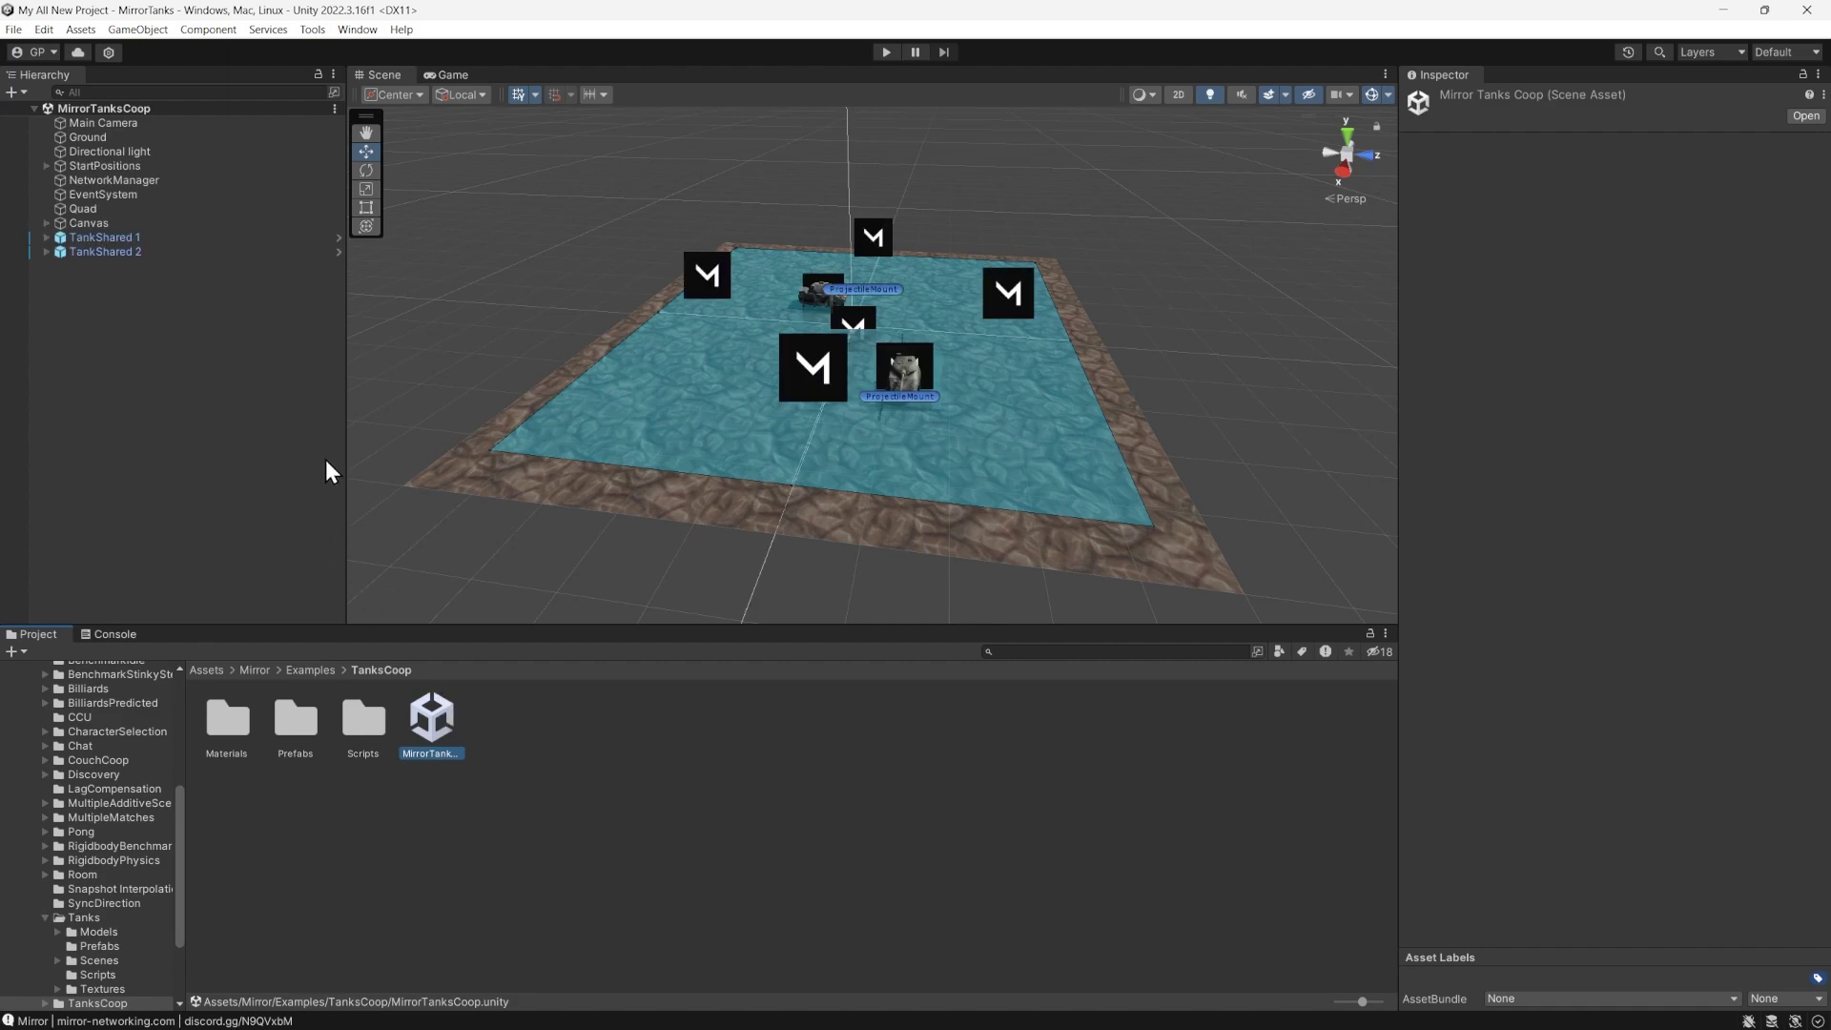
Select the NetworkManager and set its Headless Start Mode to Auto Start Server.
{"action": "left_click", "coordinate": [232, 183]}
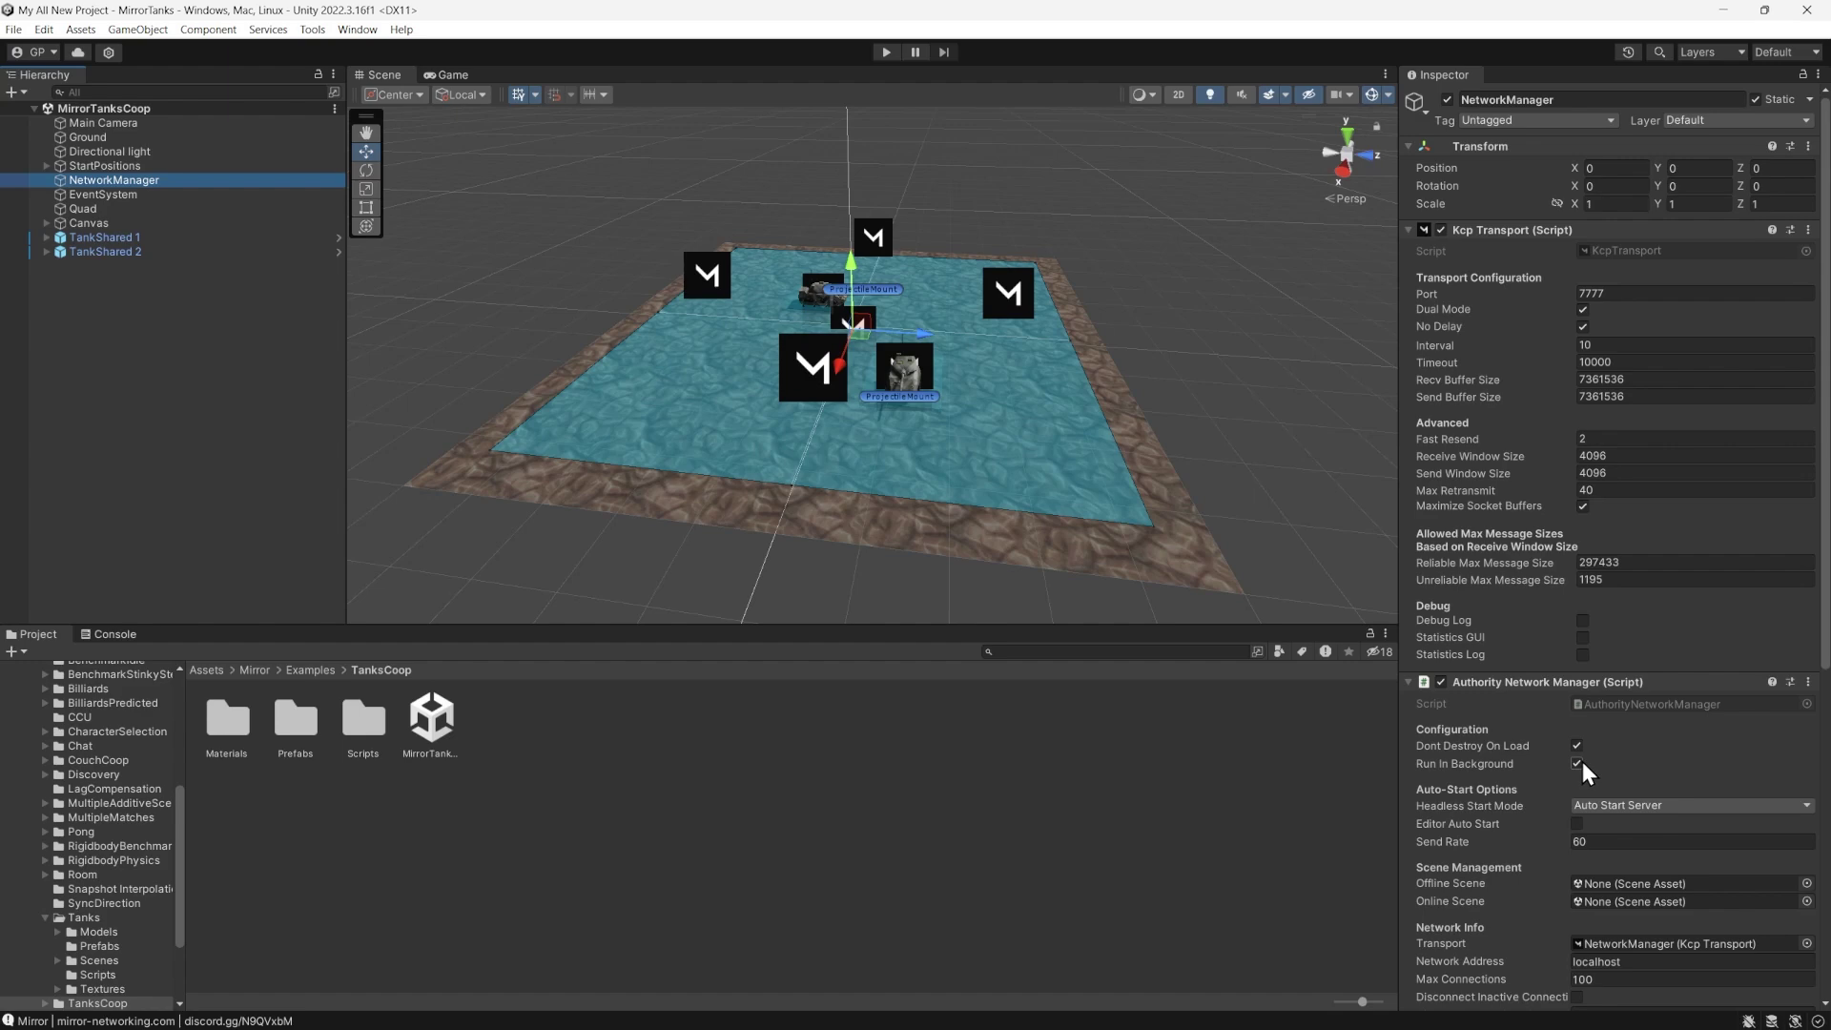
{"action": "left_click", "coordinate": [1606, 805]}
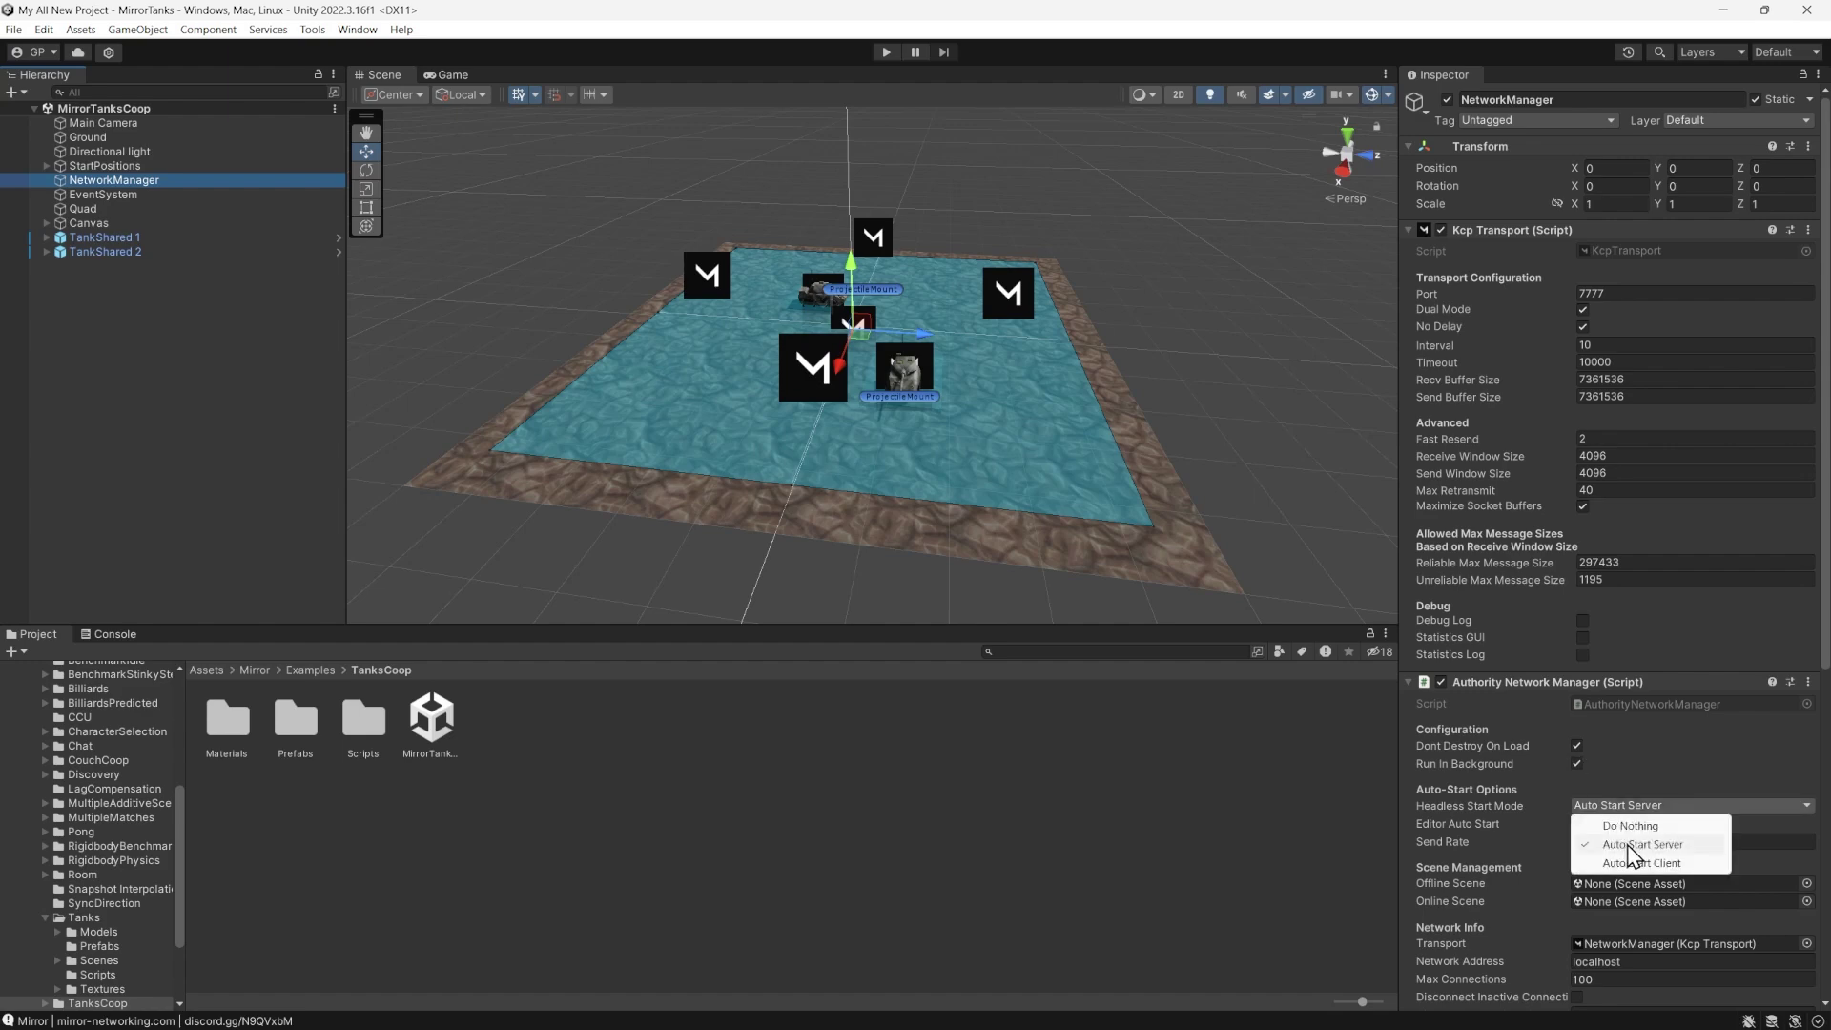
{"action": "left_click", "coordinate": [1629, 845]}
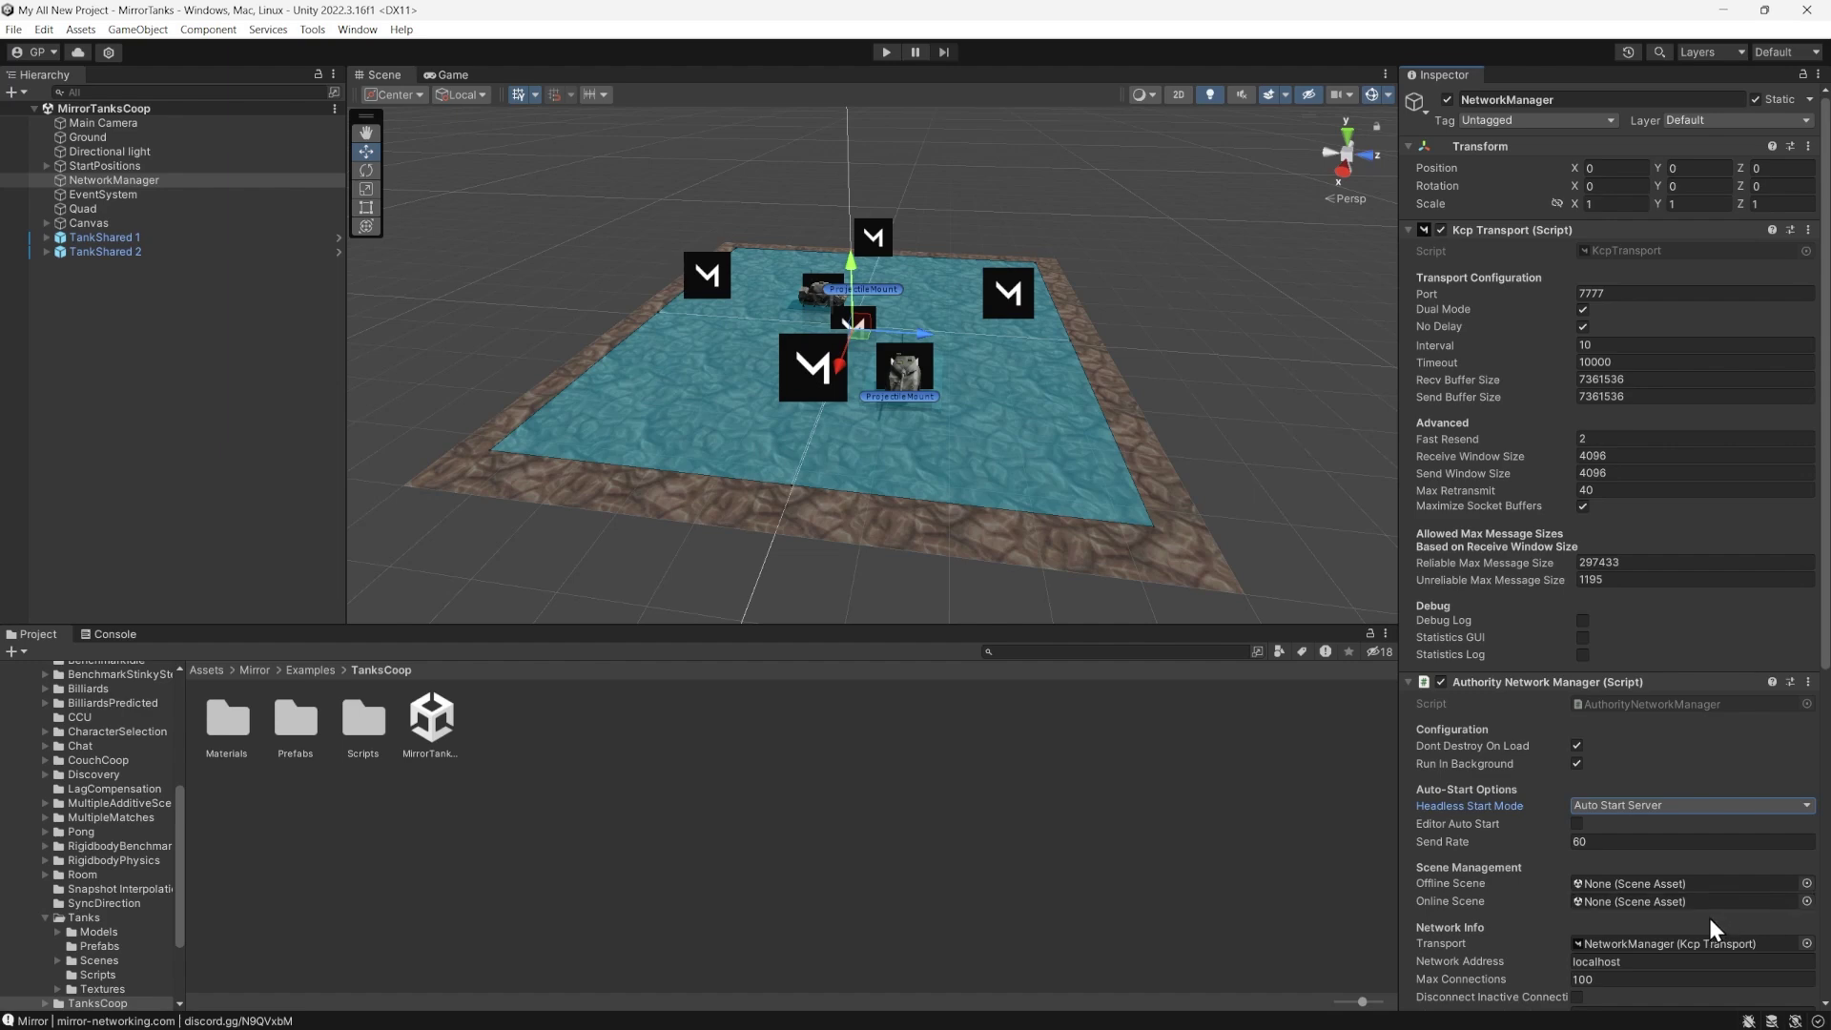
Check the NetworkManager's Network Address and the Kcp Transport's Port.
{"action": "left_click", "coordinate": [1634, 961]}
{"action": "left_click", "coordinate": [1634, 962]}
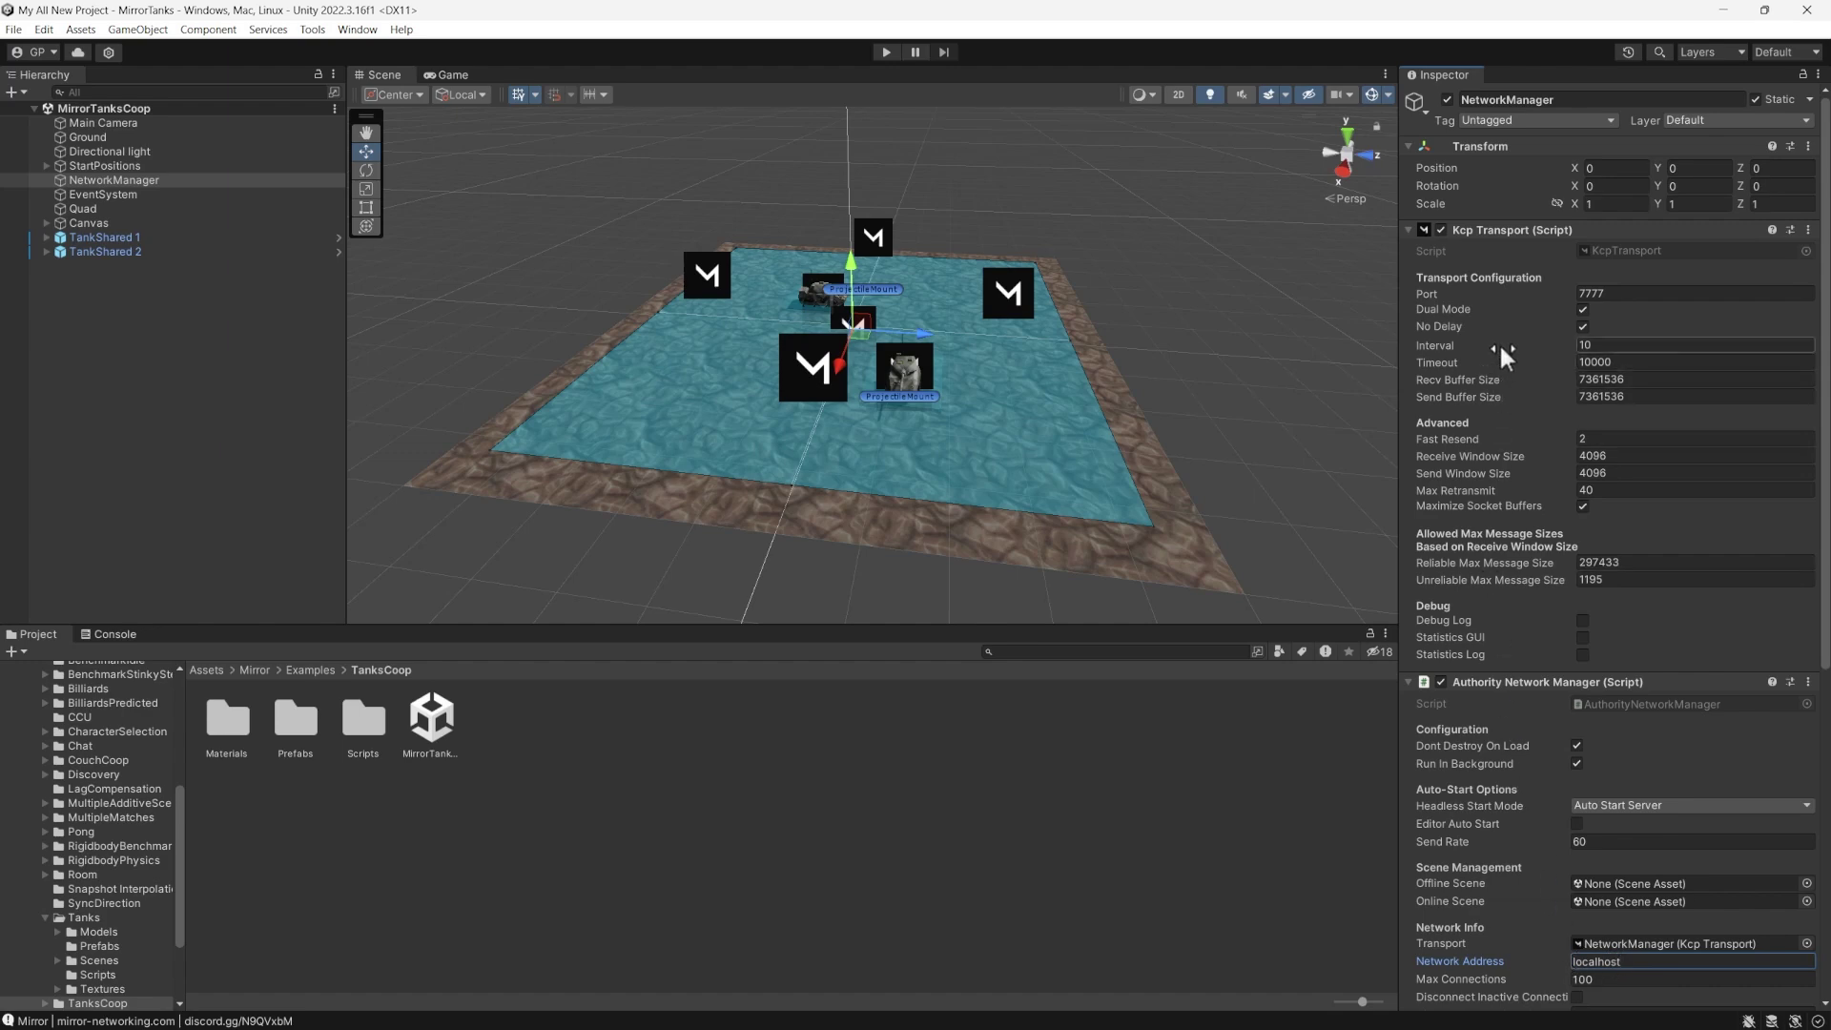
{"action": "left_click", "coordinate": [1622, 294]}
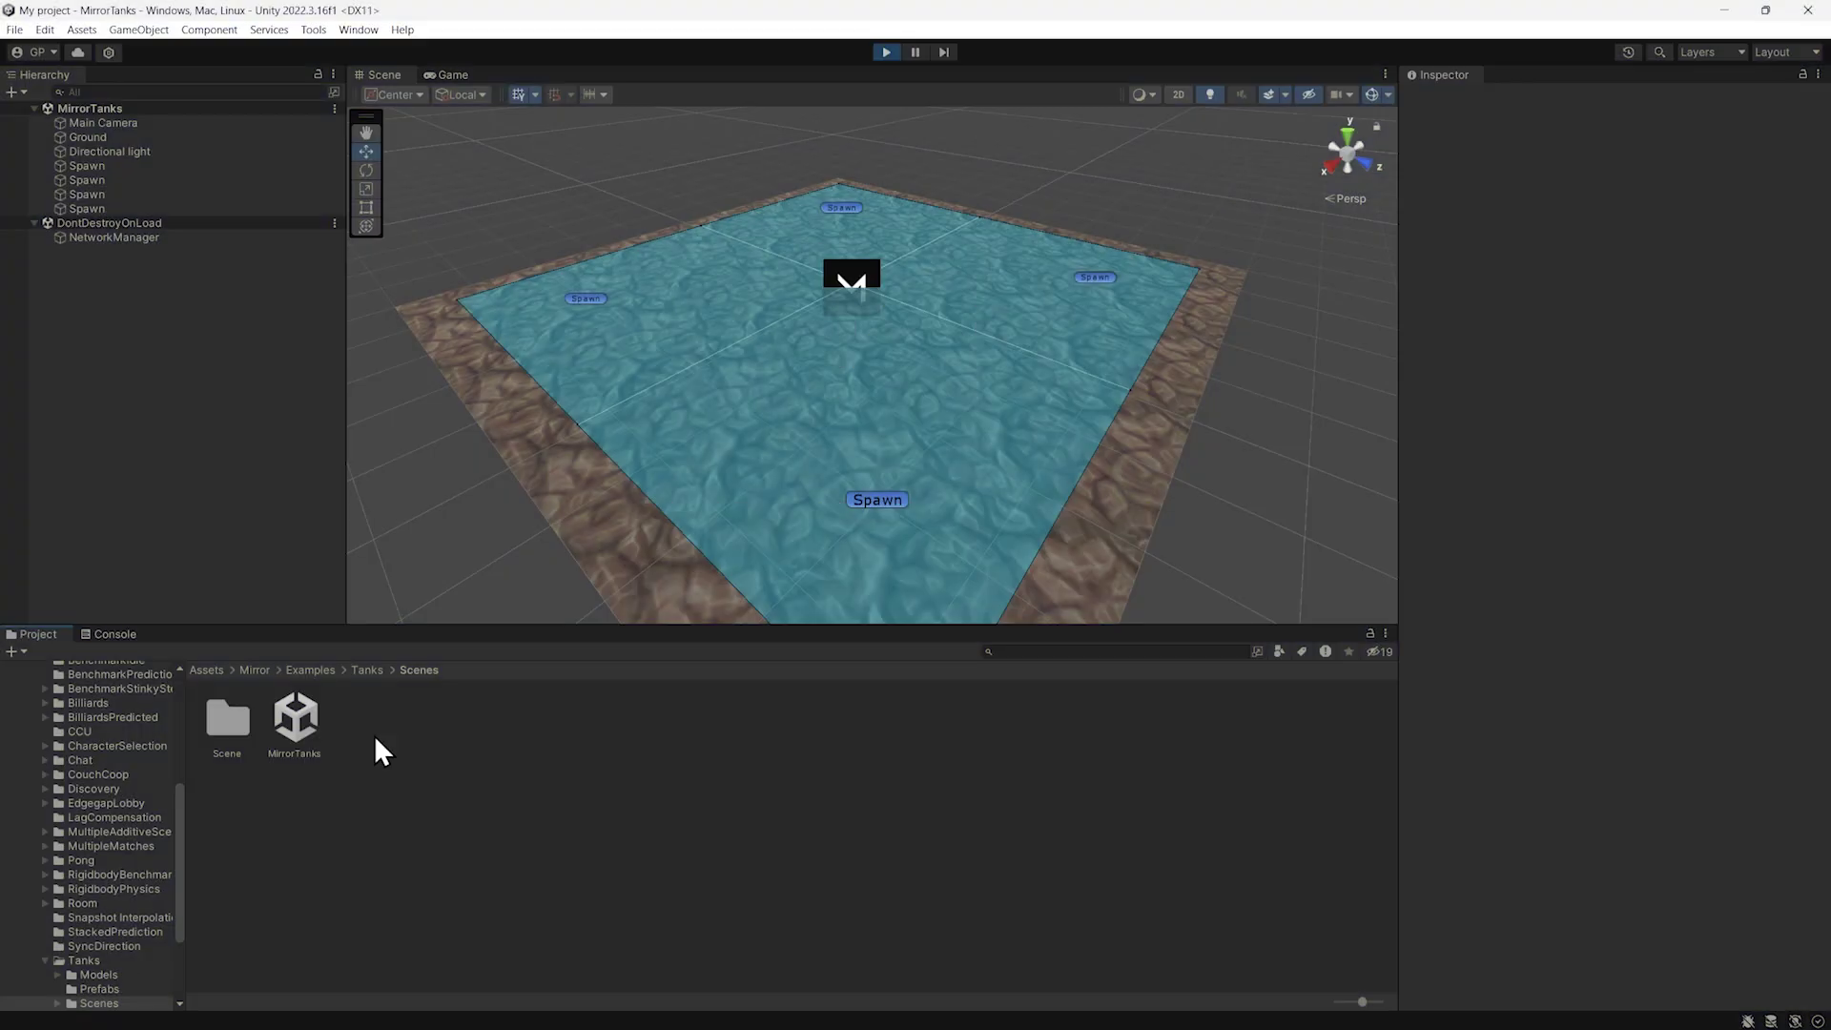
Open the Edgegap Hosting window and request an API token from it.
{"action": "left_click", "coordinate": [313, 30]}
{"action": "left_click", "coordinate": [313, 53]}
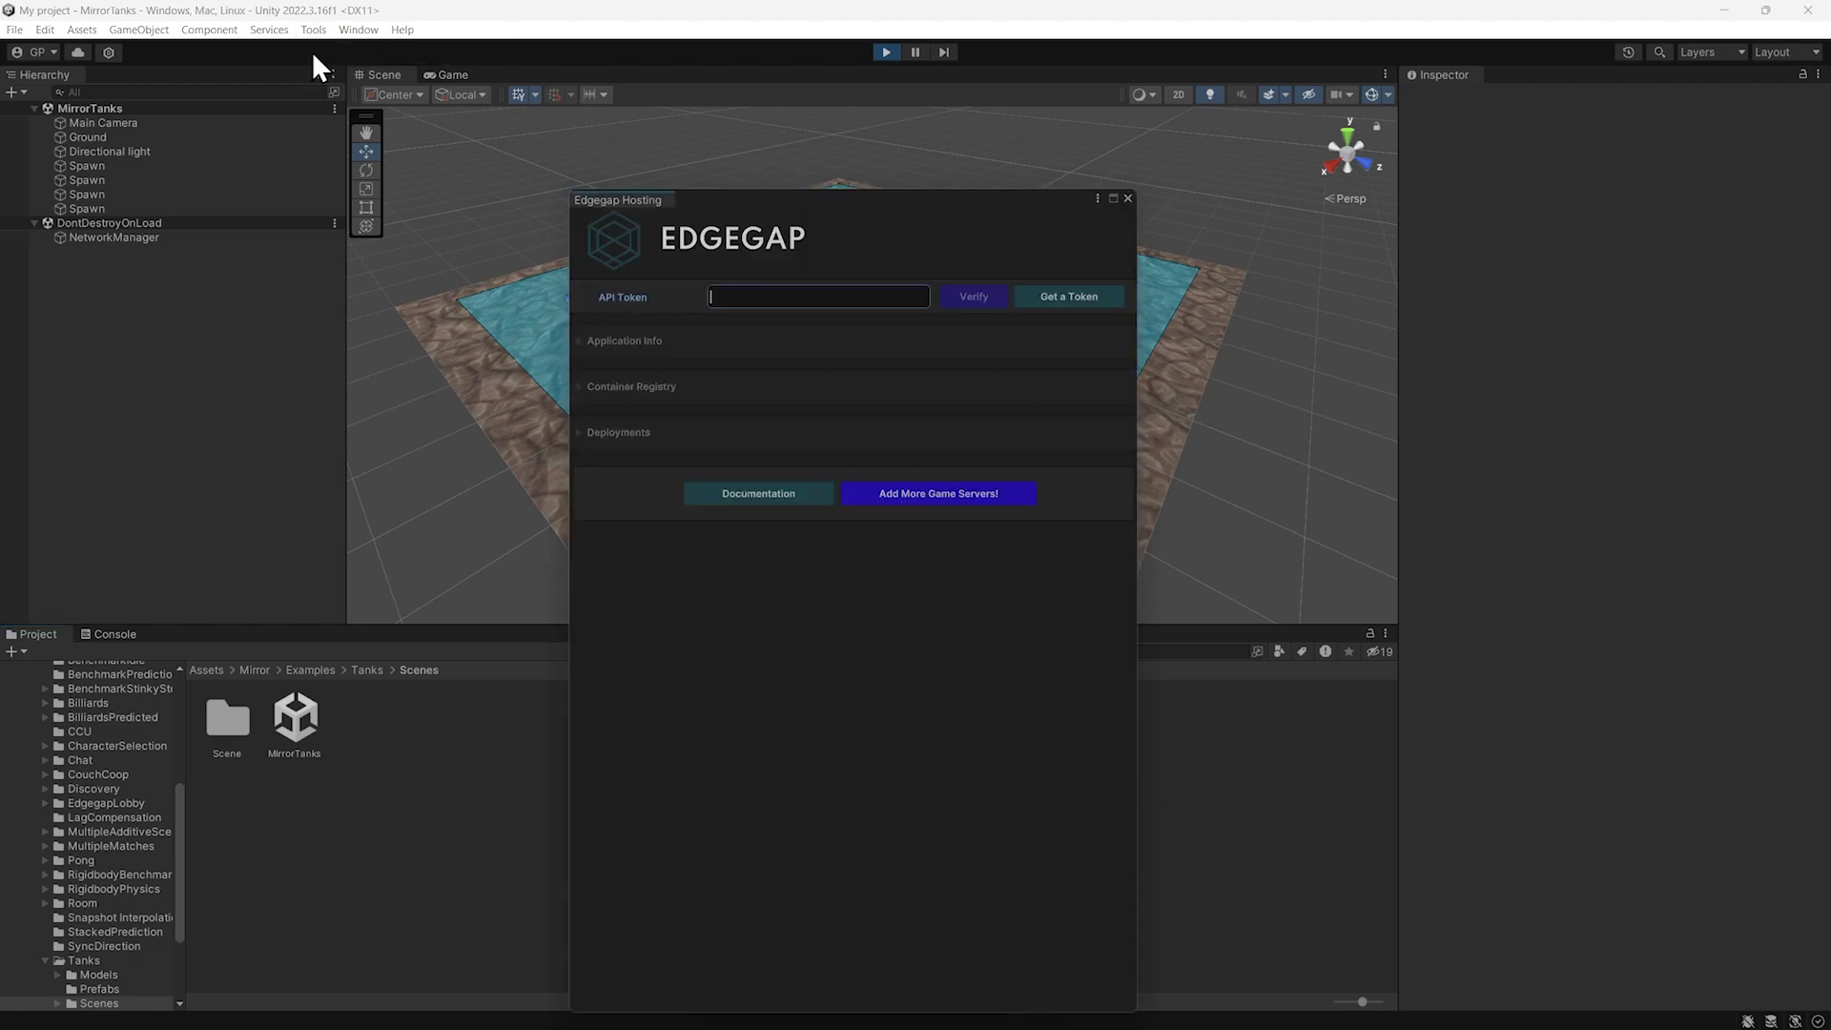
{"action": "left_click", "coordinate": [1034, 295]}
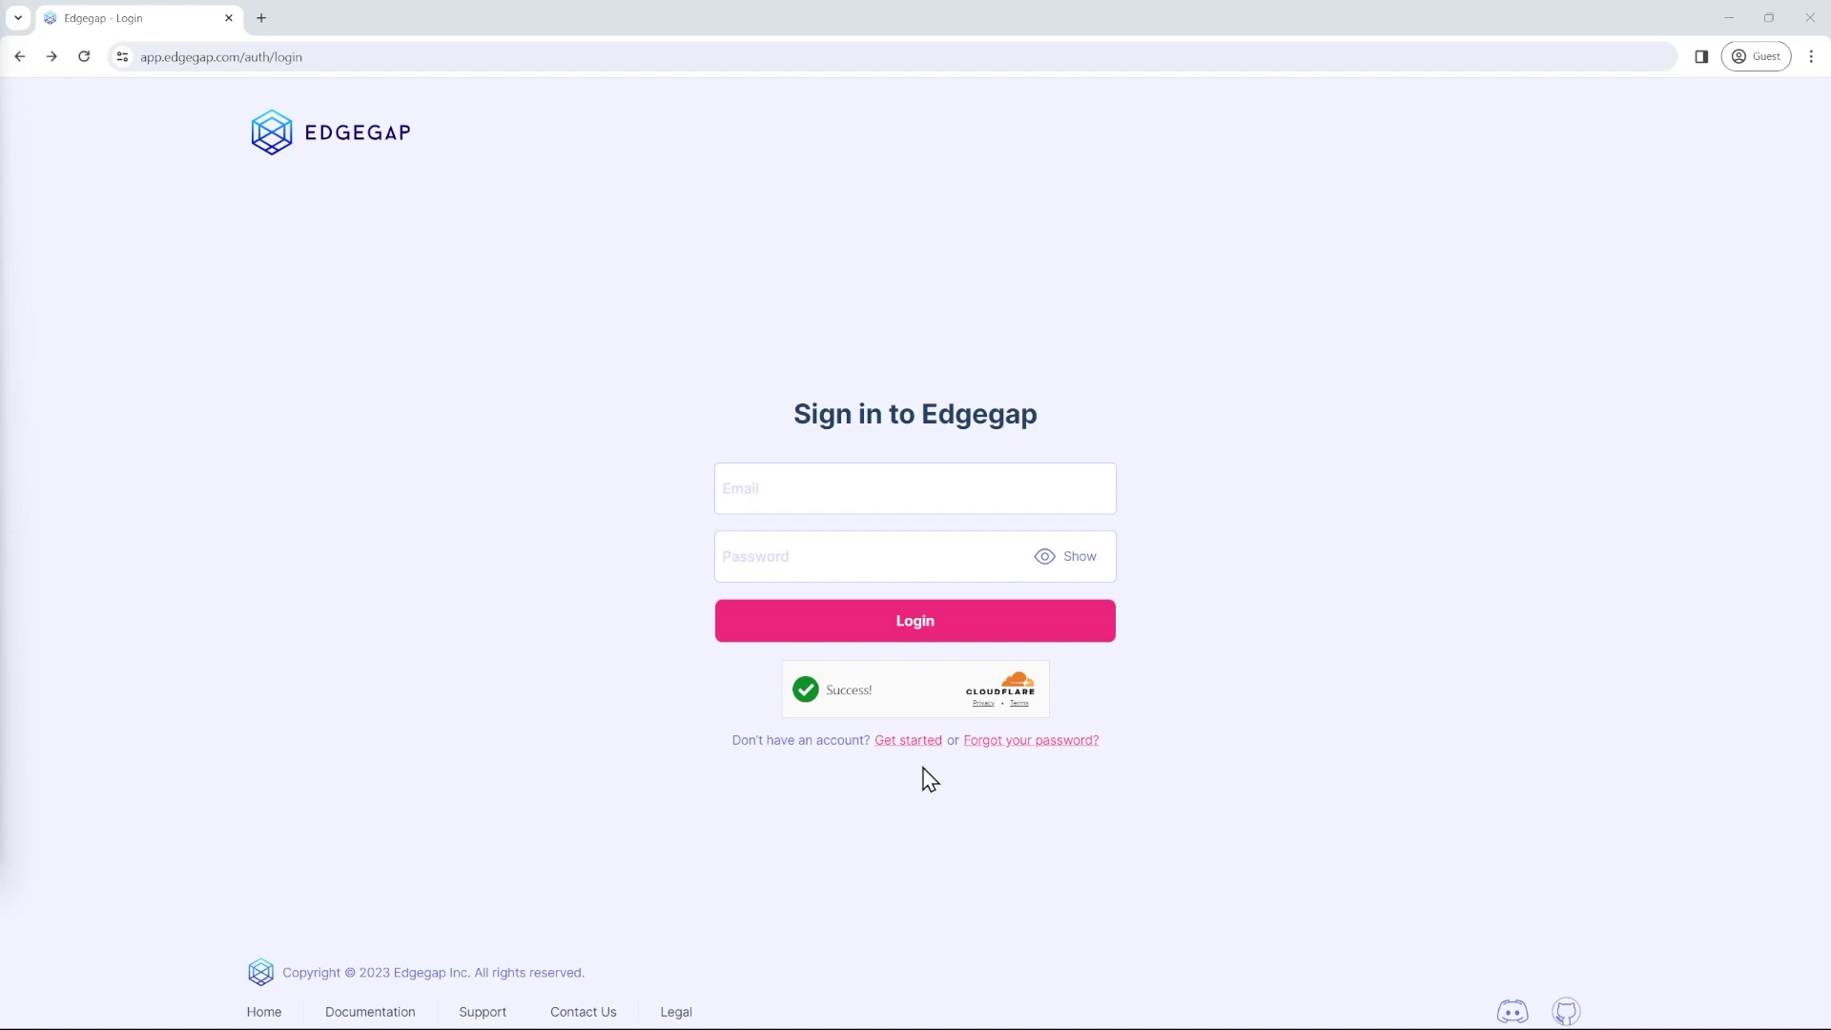
Start a new Edgegap account, enter the sign-up email and account password, and accept the terms and conditions.
{"action": "left_click", "coordinate": [910, 742]}
{"action": "left_click", "coordinate": [798, 445]}
{"action": "key", "text": "ctrl+v"}
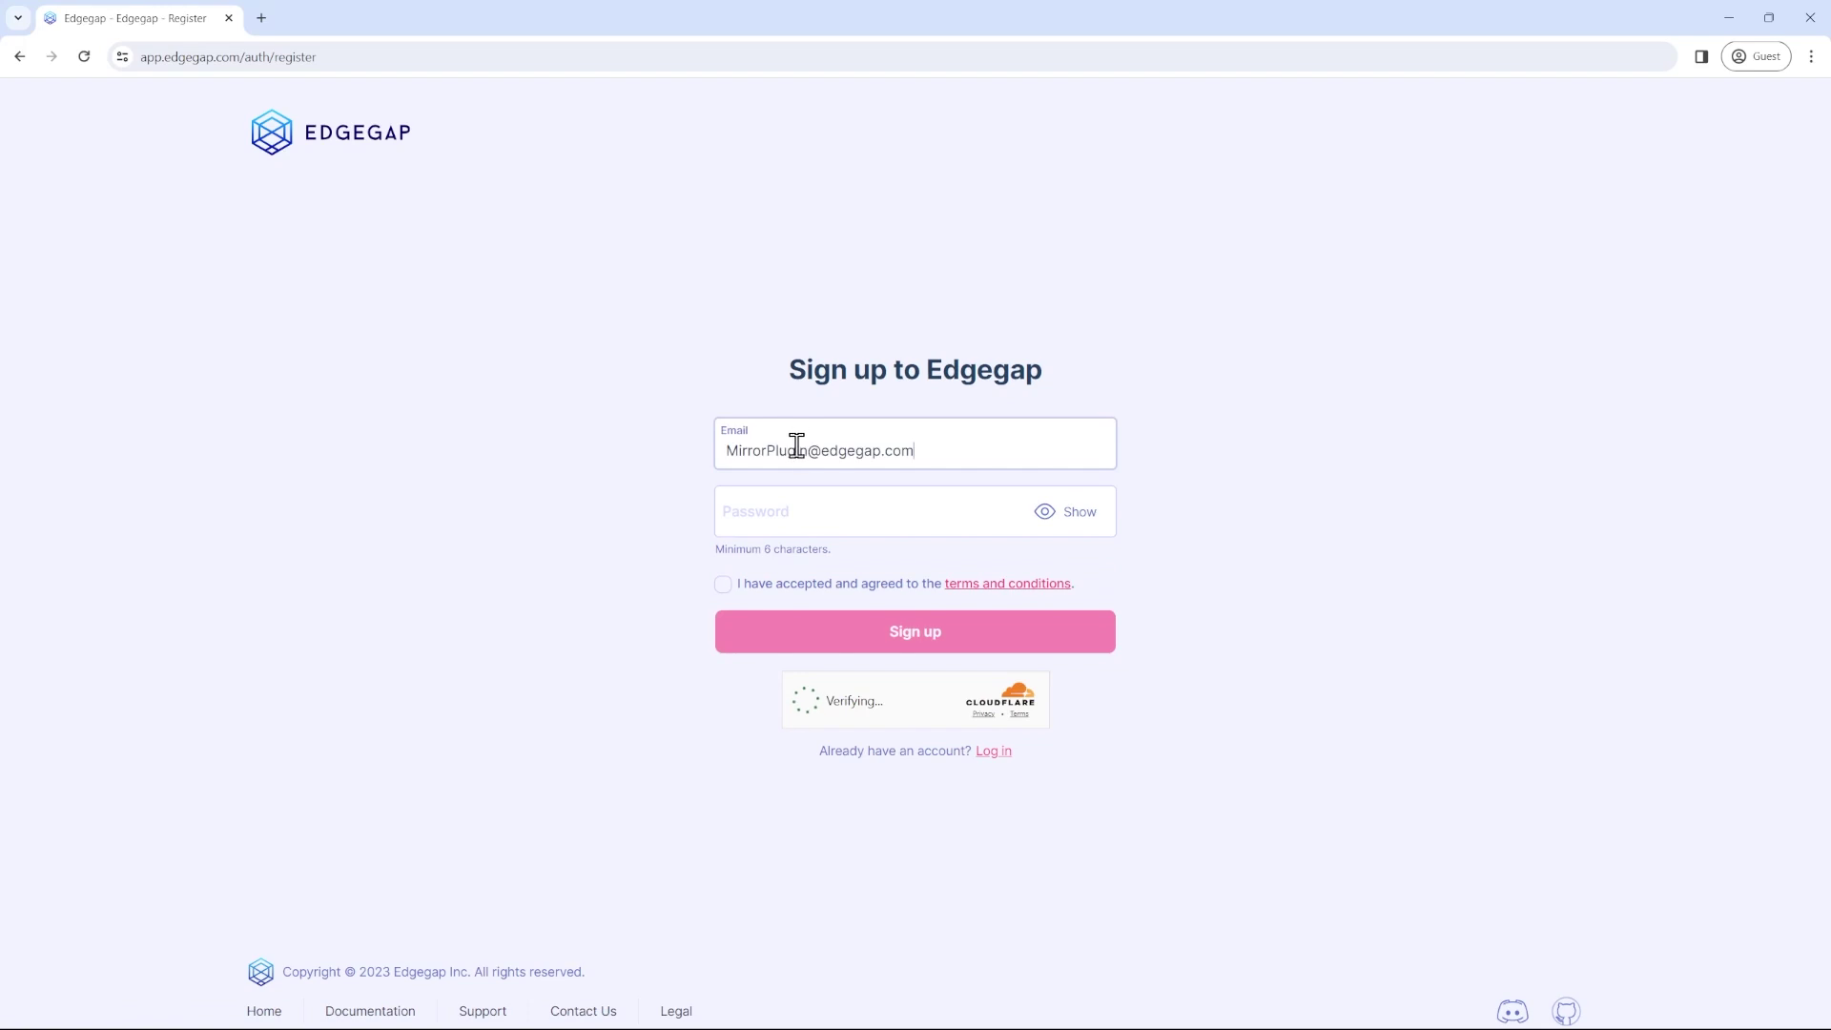
{"action": "left_click", "coordinate": [793, 500]}
{"action": "type", "text": "••••••••••••••"}
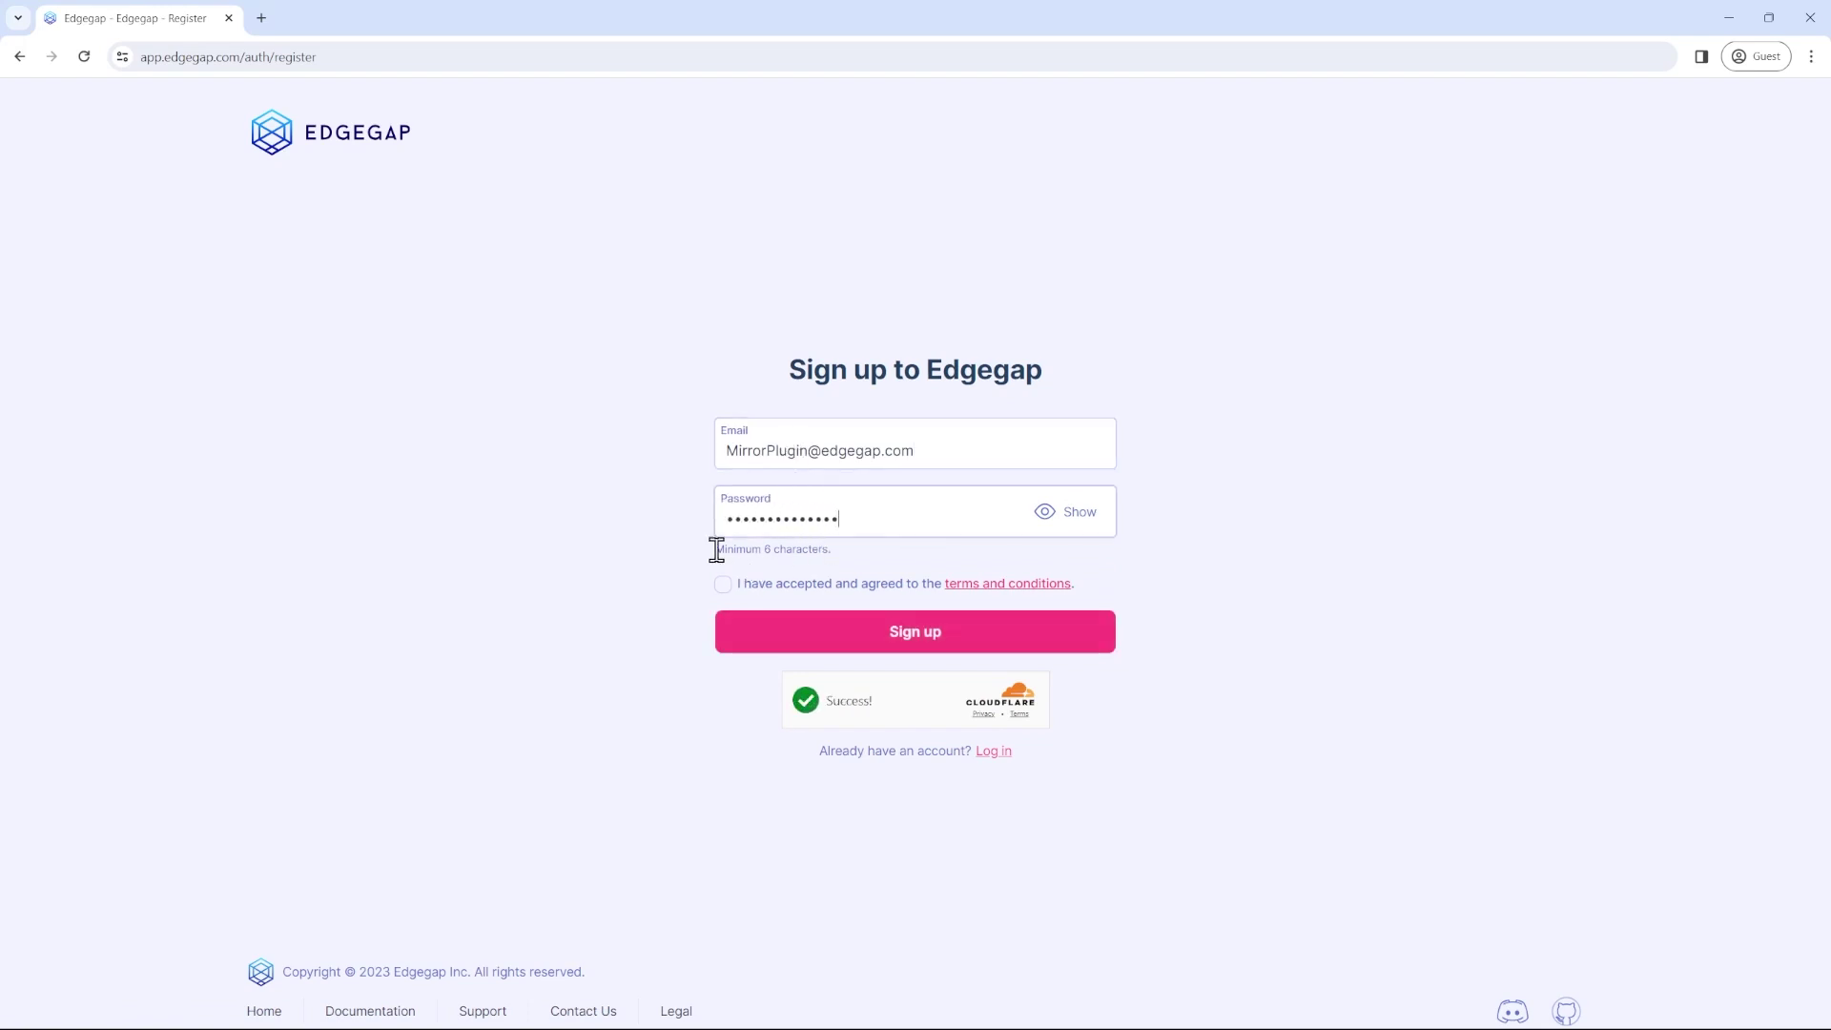
{"action": "left_click", "coordinate": [723, 584]}
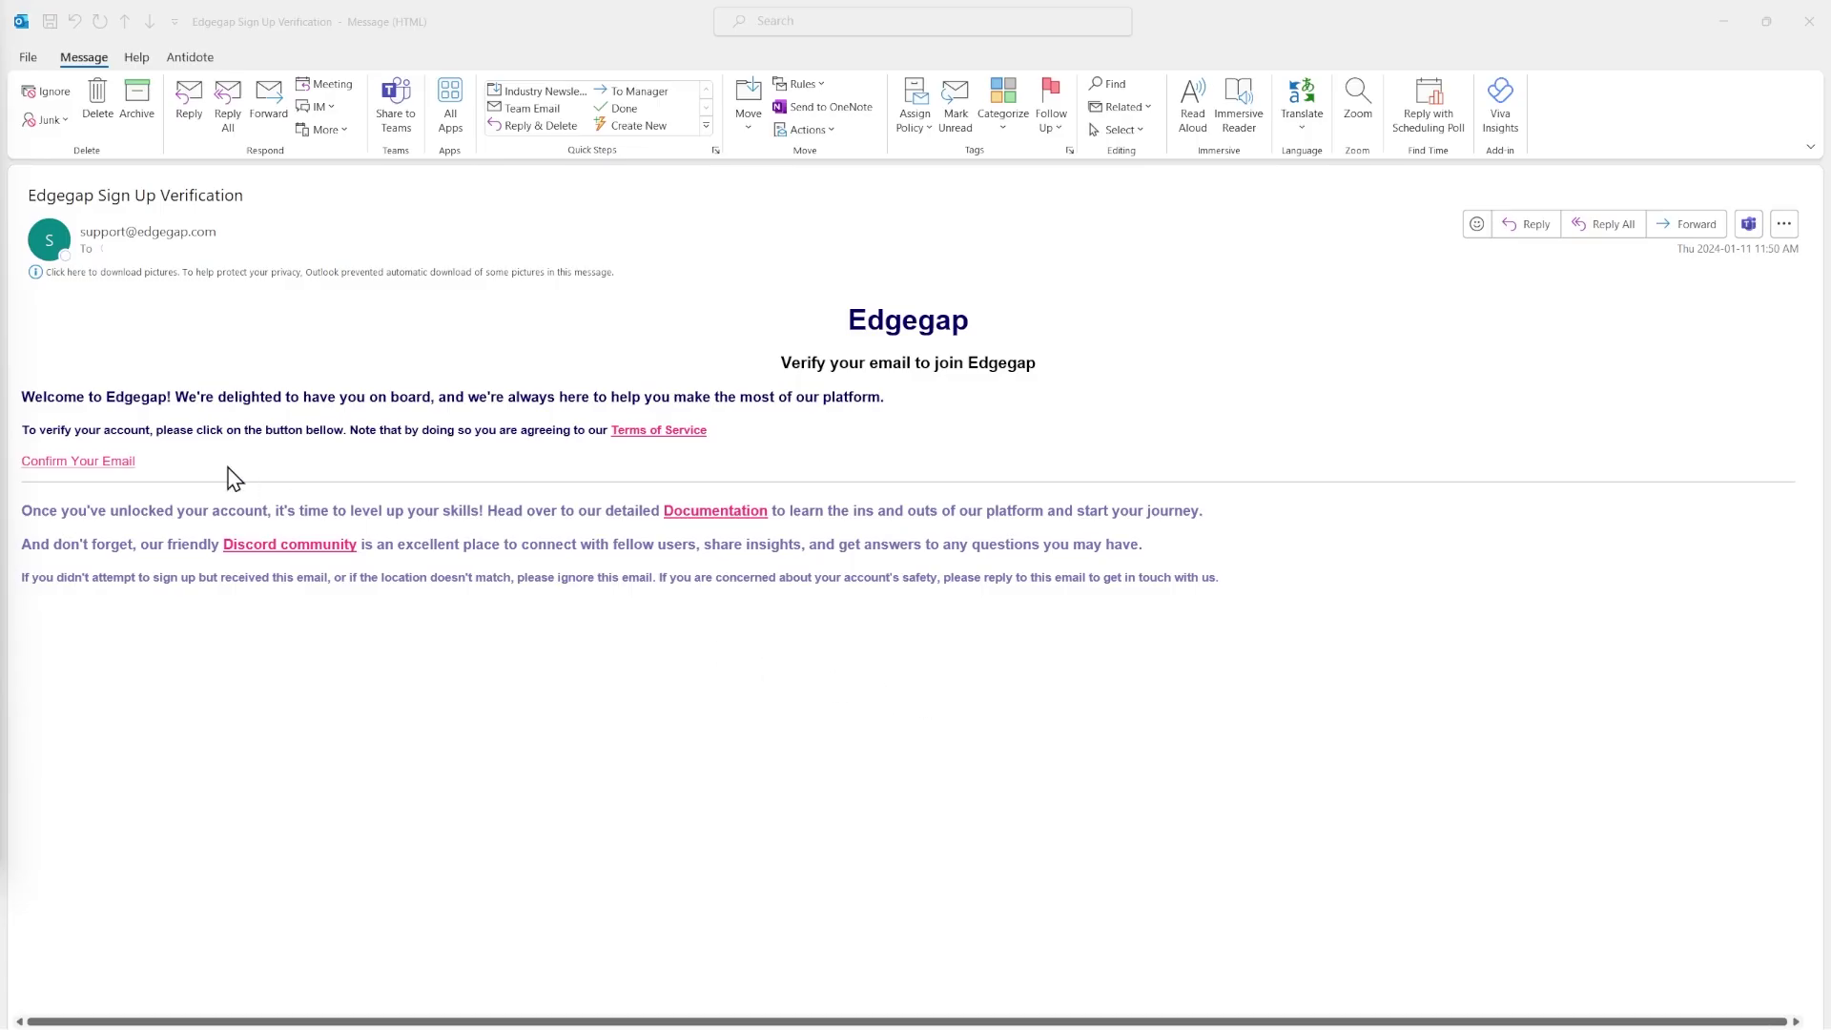
Switch to Outlook and confirm the email address from the Edgegap Sign Up Verification message.
{"action": "left_click", "coordinate": [112, 465]}
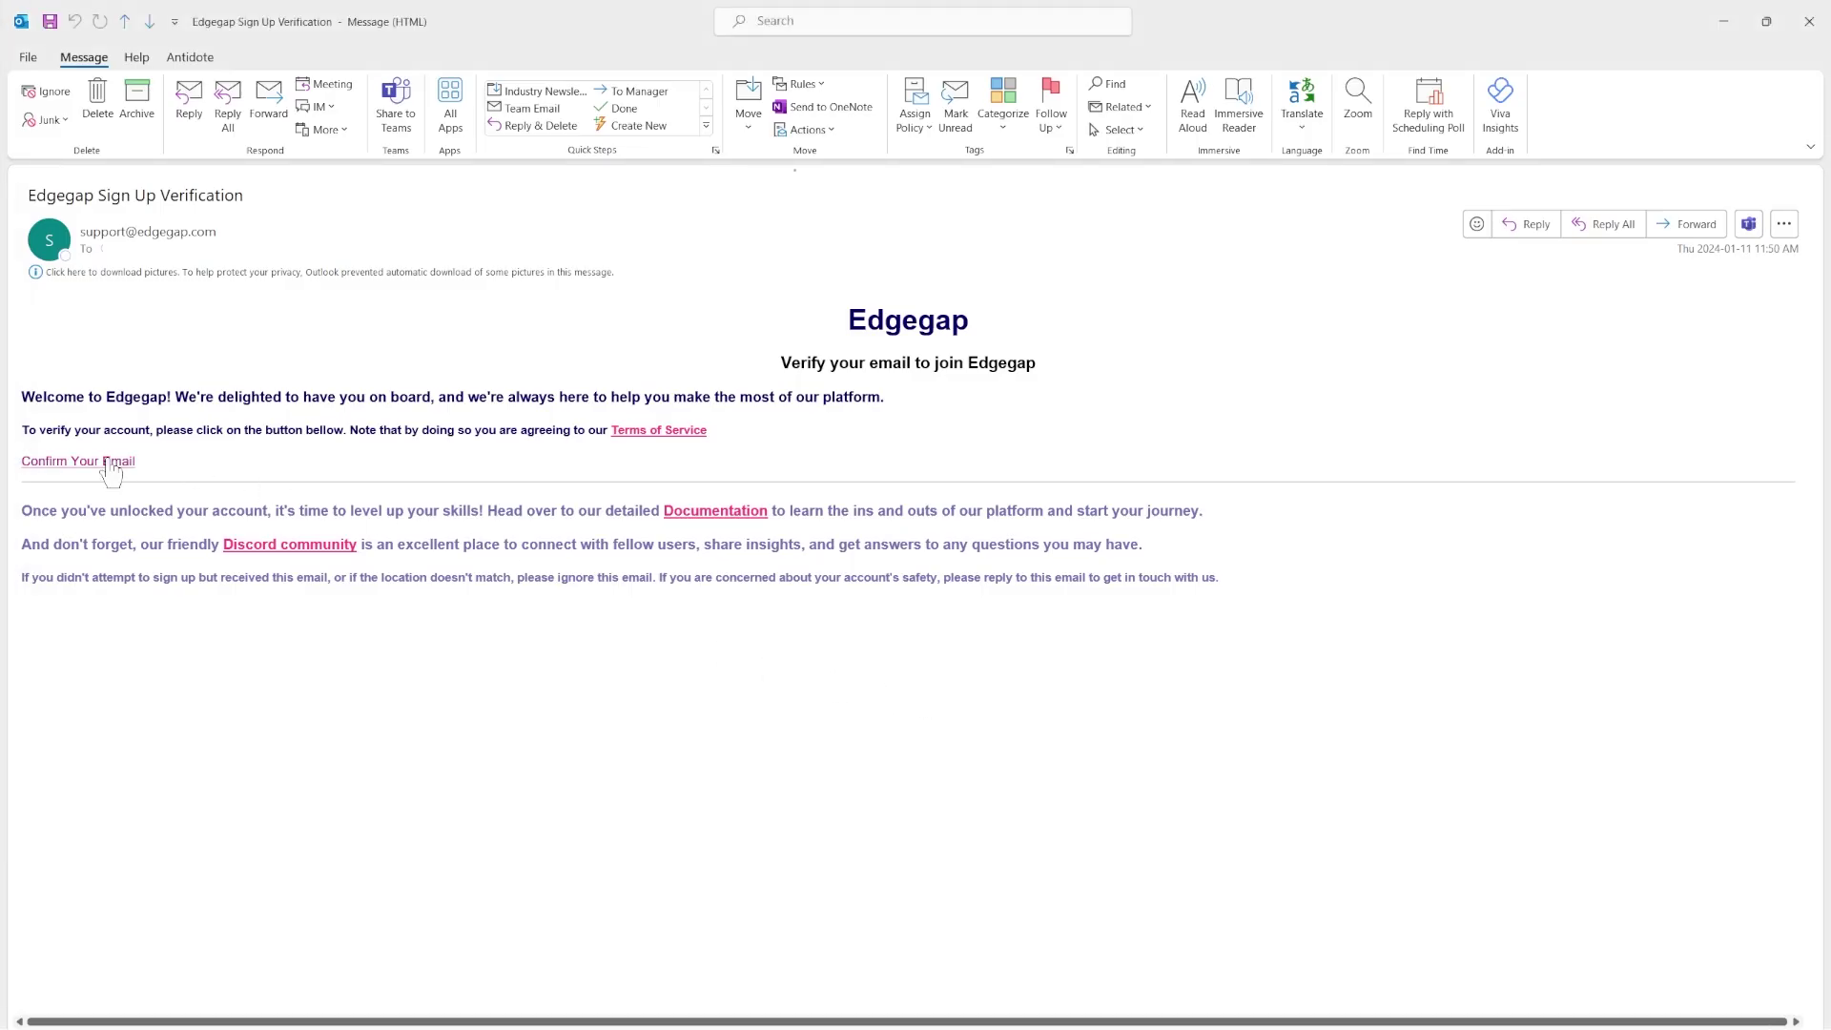
{"action": "left_click", "coordinate": [112, 462]}
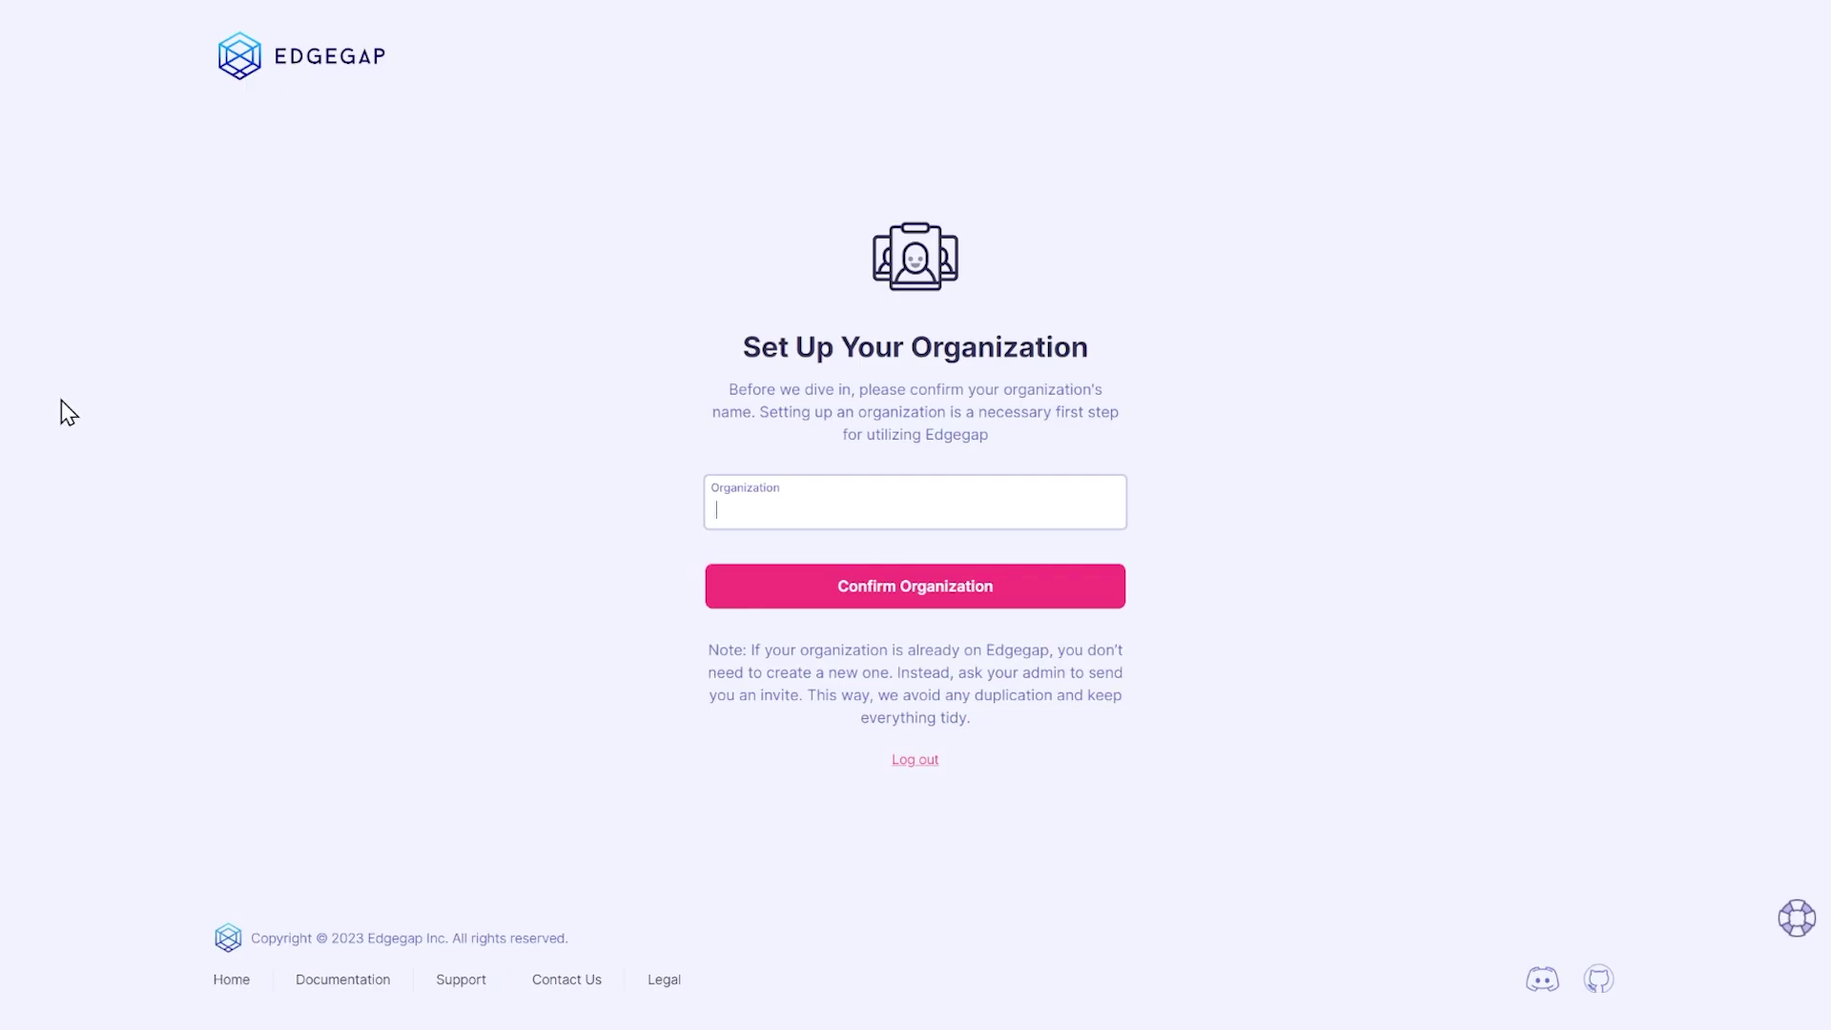
Set the Edgegap organization name to OrganizationNameHere, confirm it and decline the application tour.
{"action": "type", "text": "OrganizationNameHere"}
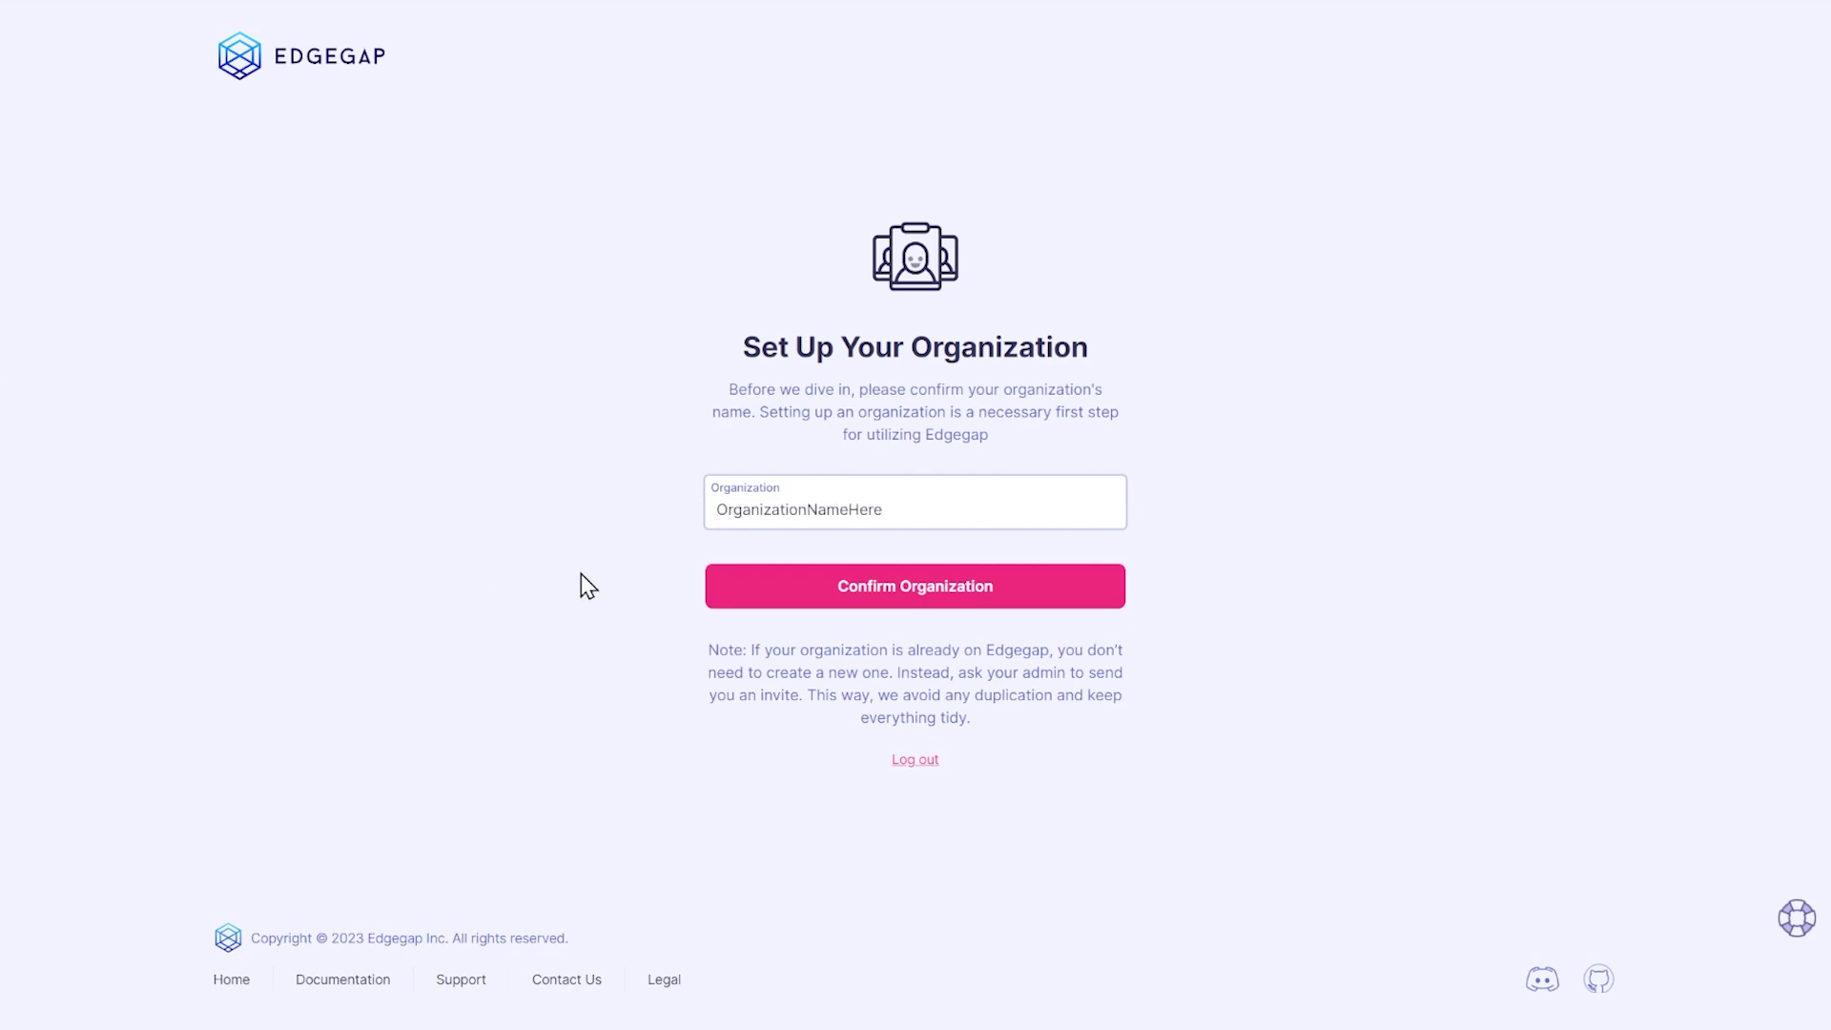
{"action": "left_click", "coordinate": [741, 587]}
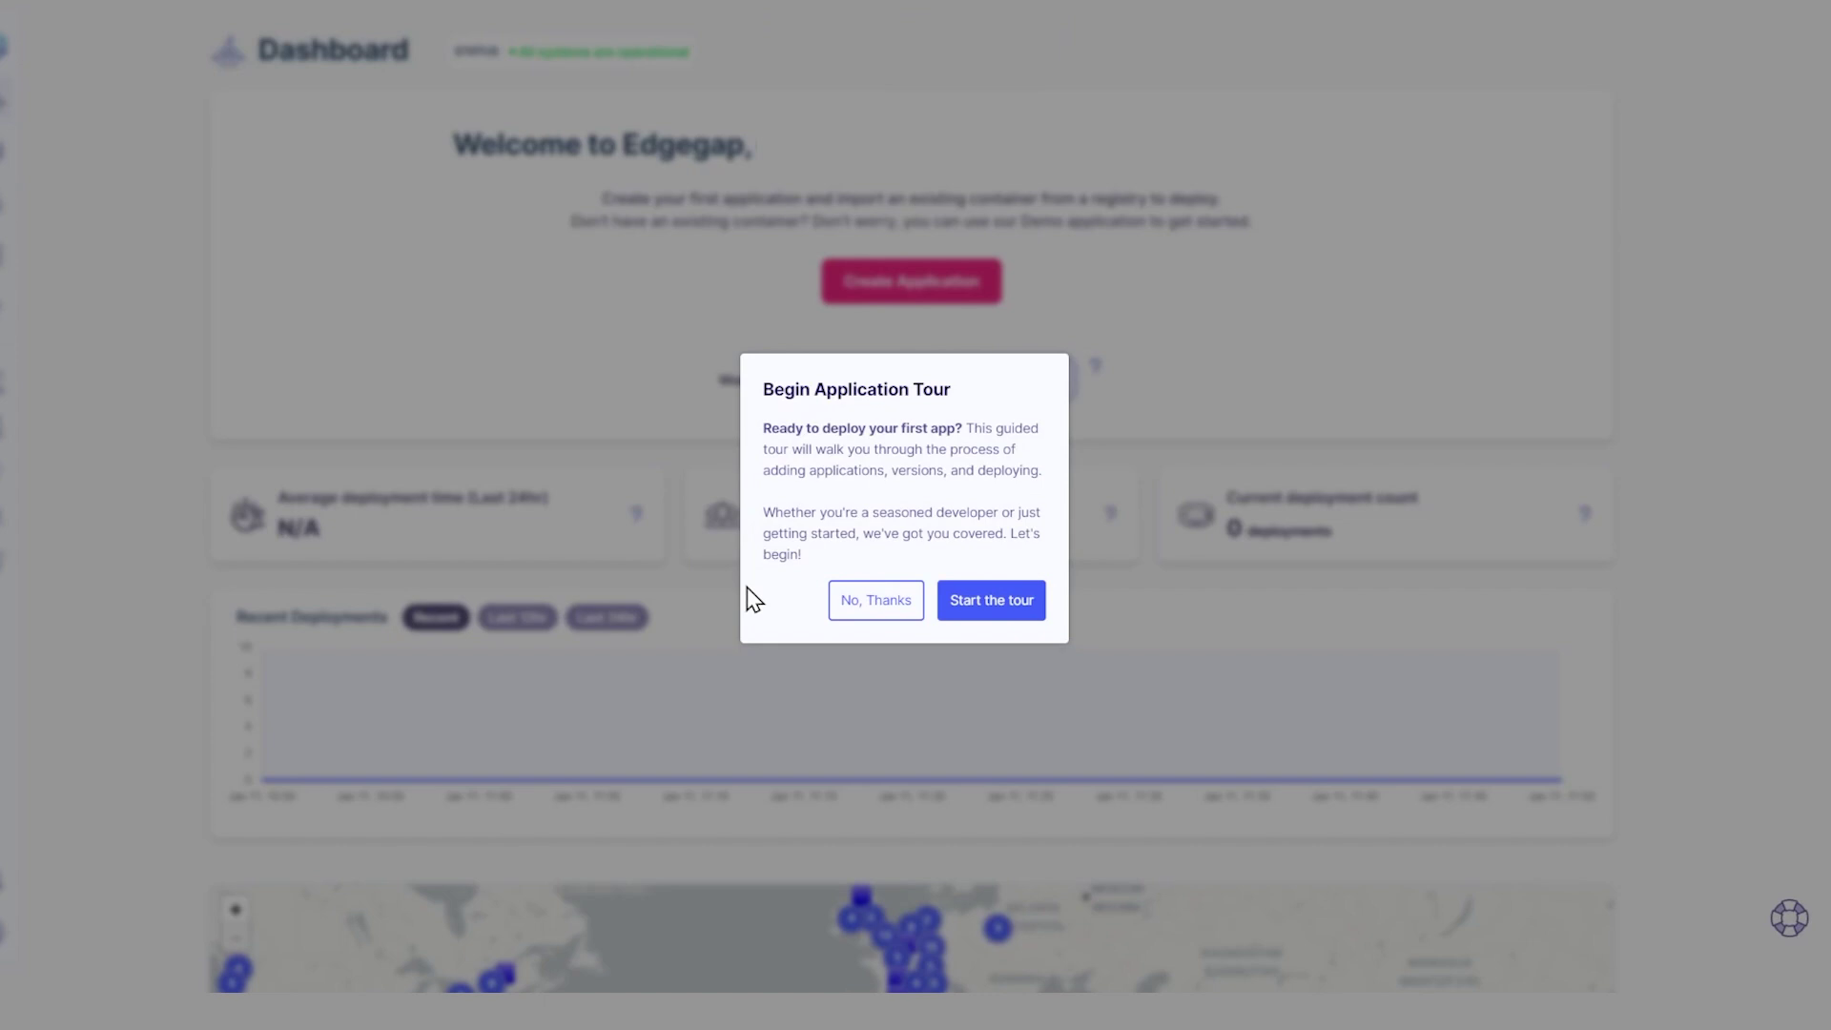
{"action": "left_click", "coordinate": [847, 603]}
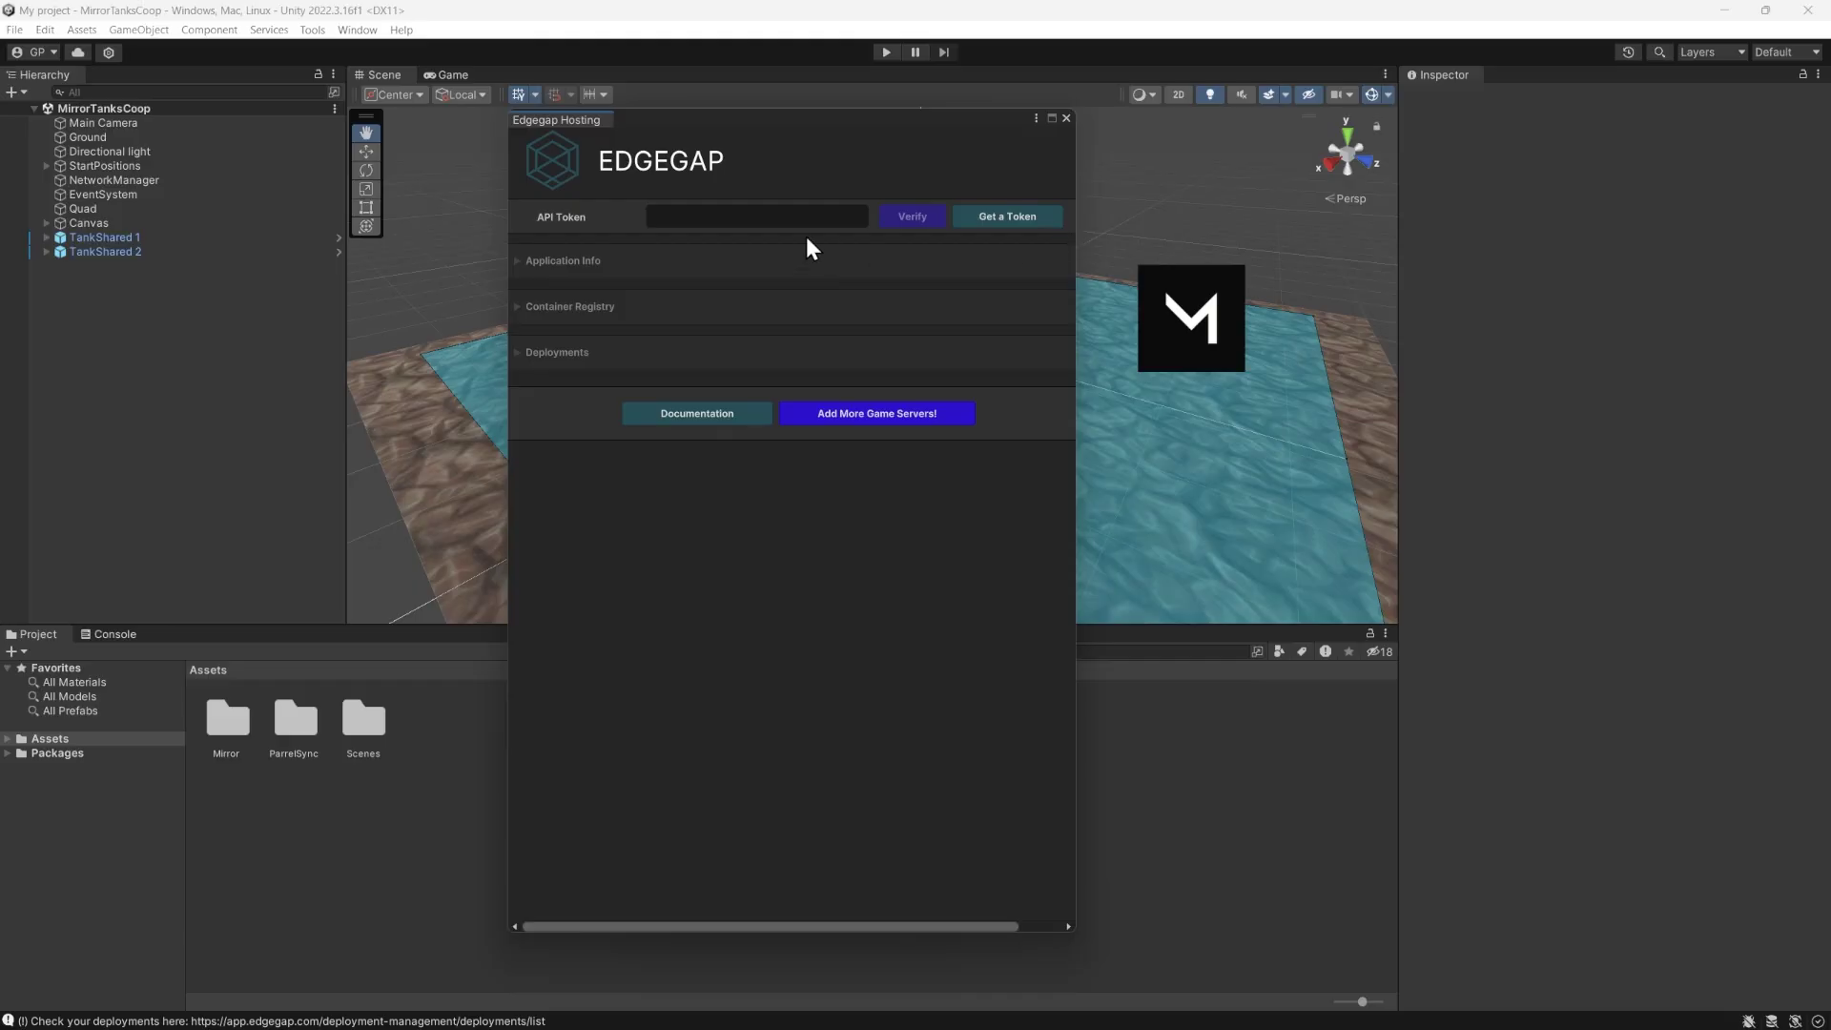
Back in Unity's Edgegap Hosting window, paste the API token and verify it.
{"action": "left_click", "coordinate": [769, 216]}
{"action": "key", "text": "ctrl+v"}
{"action": "left_click", "coordinate": [888, 216]}
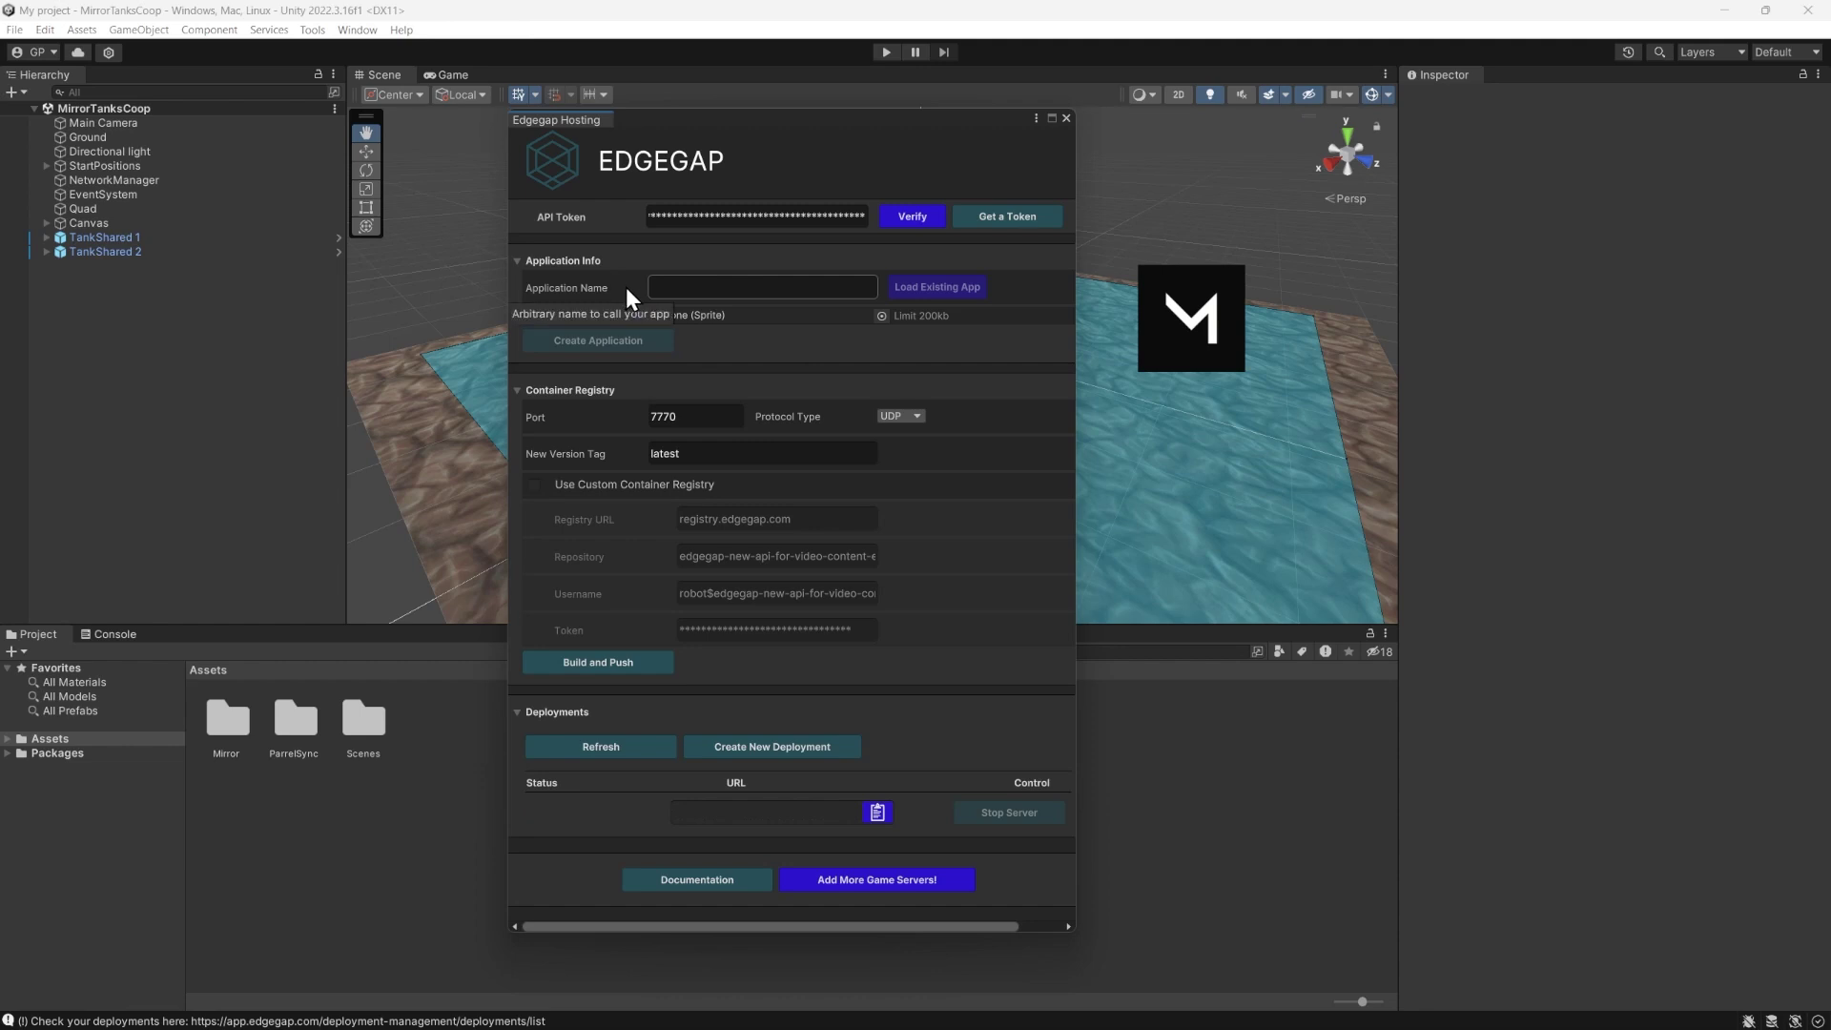
Create an Edgegap application named my-application-name without an icon.
{"action": "left_click", "coordinate": [665, 284]}
{"action": "type", "text": "my-"}
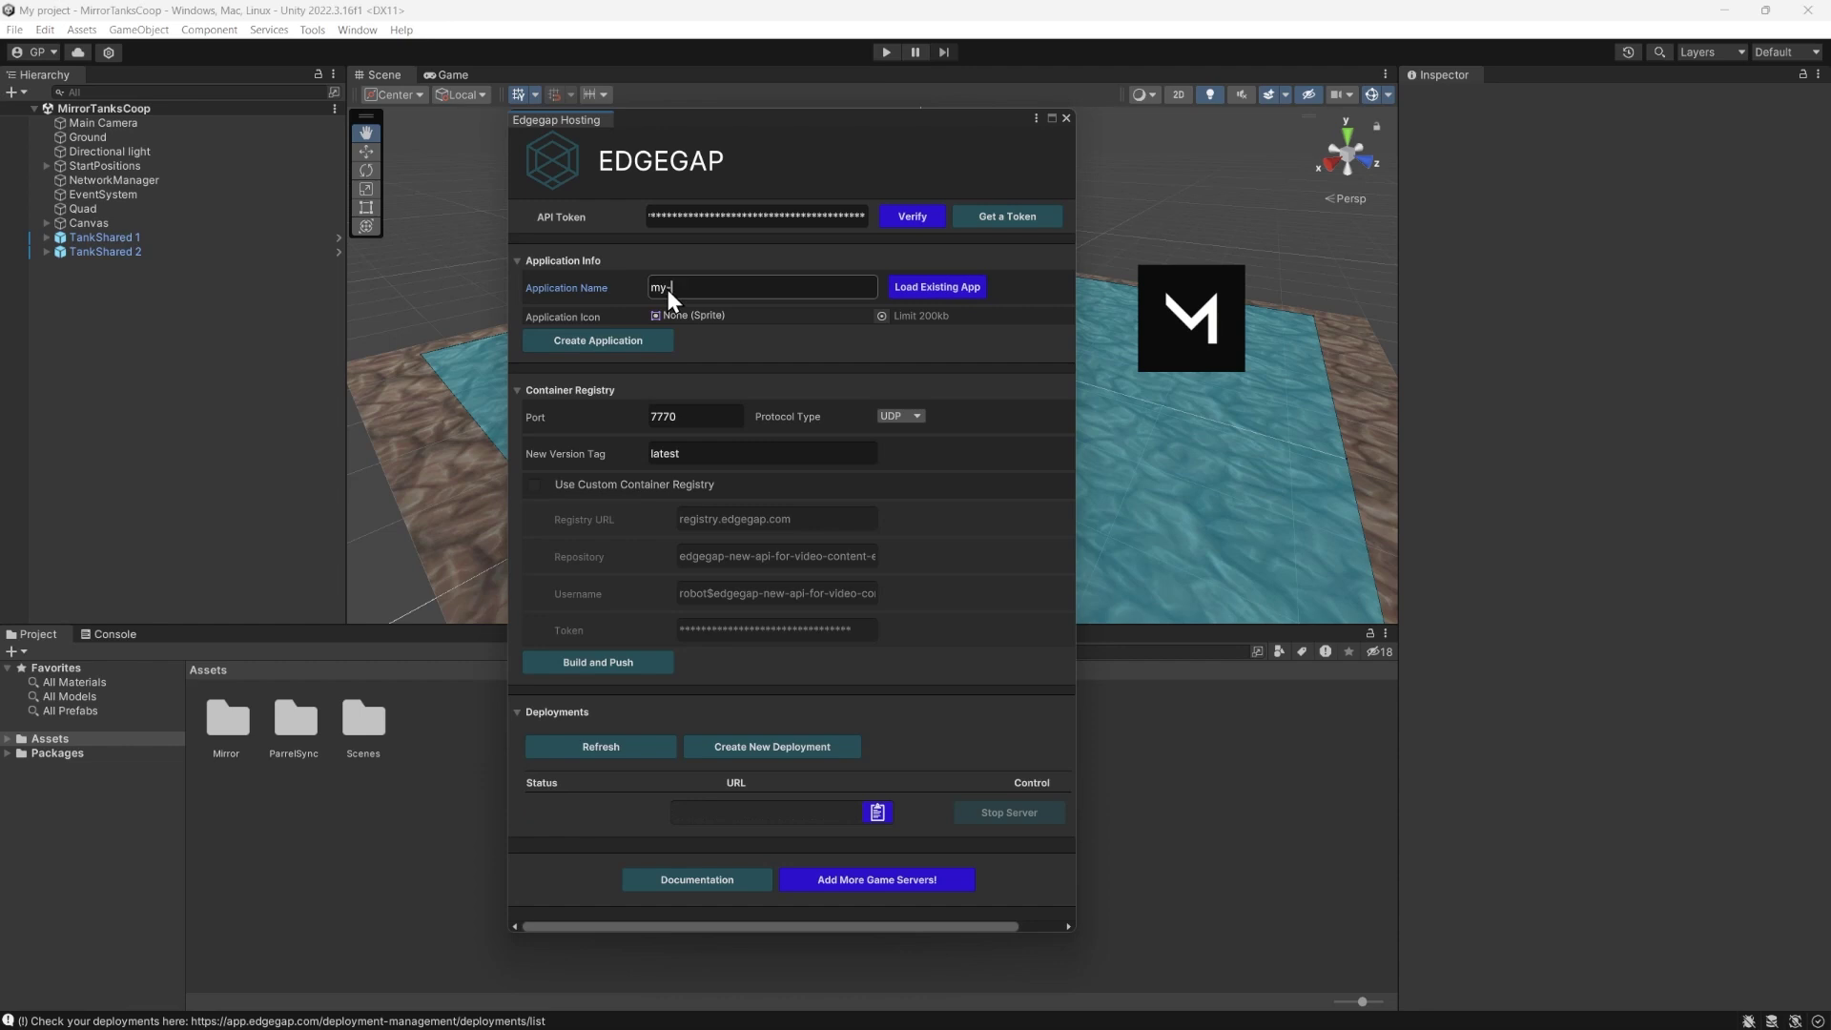
{"action": "type", "text": "application-name"}
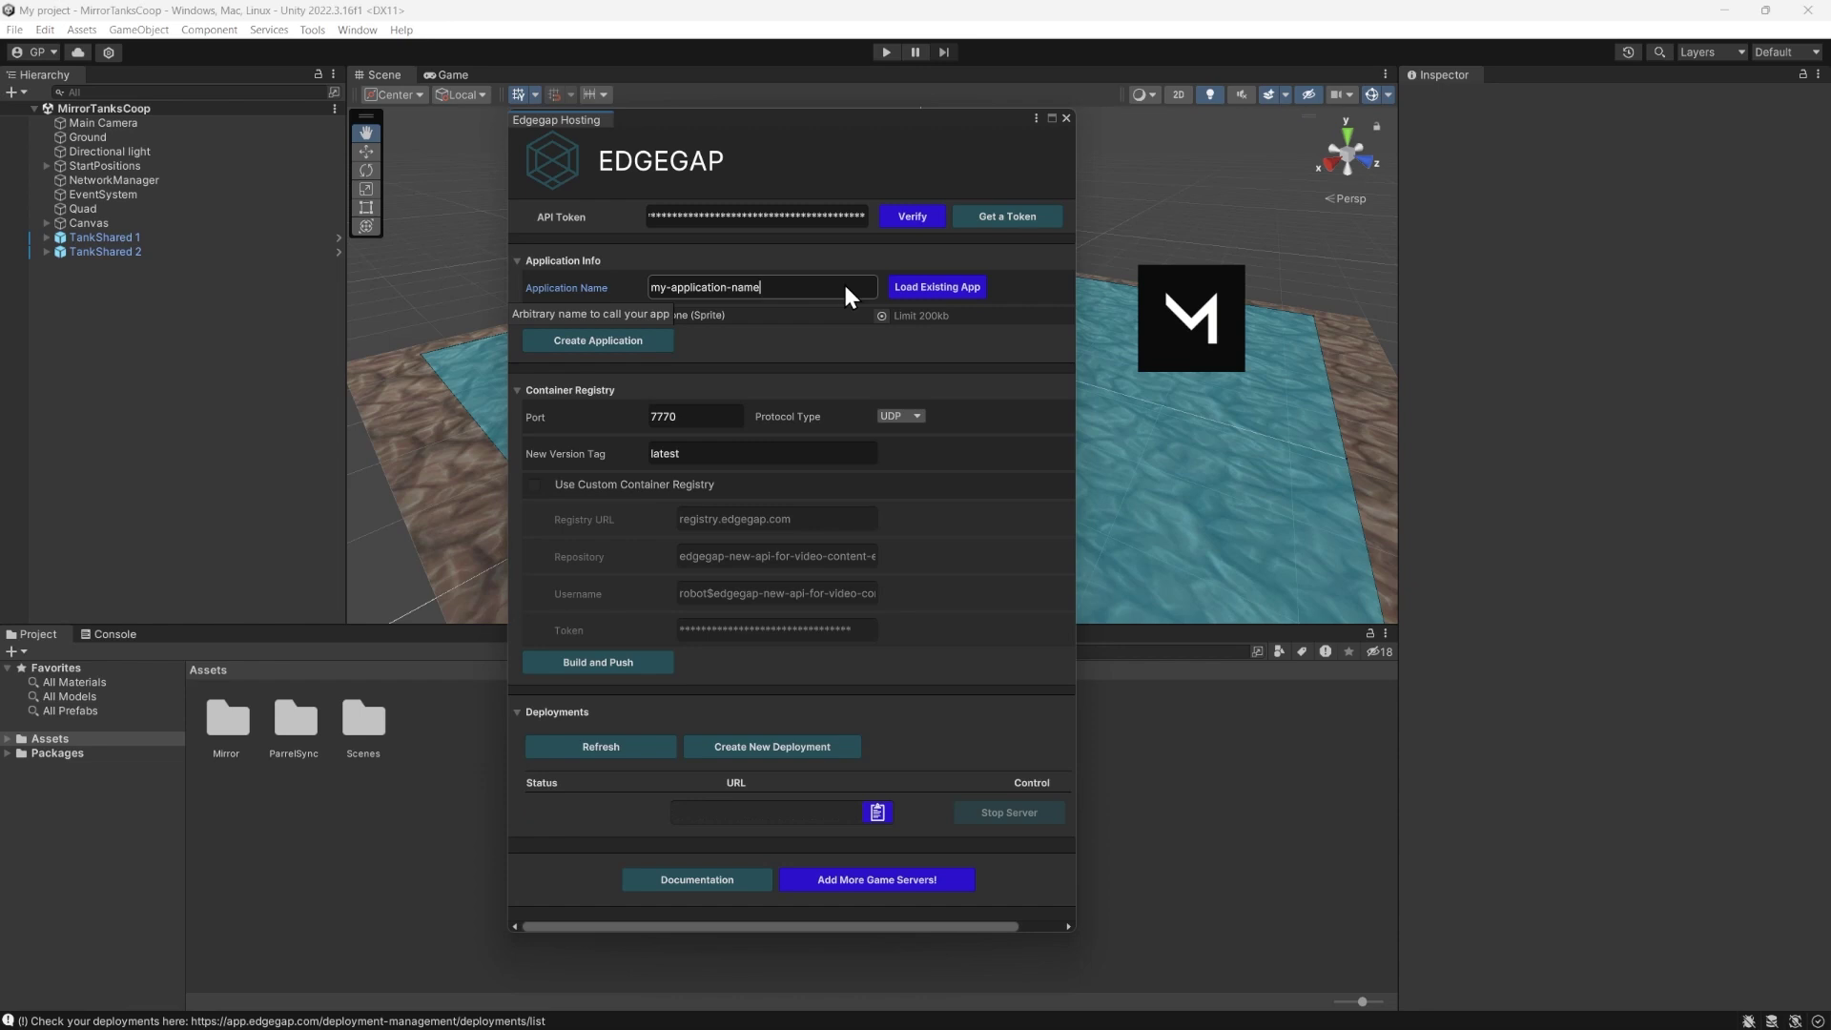
{"action": "left_click", "coordinate": [649, 341]}
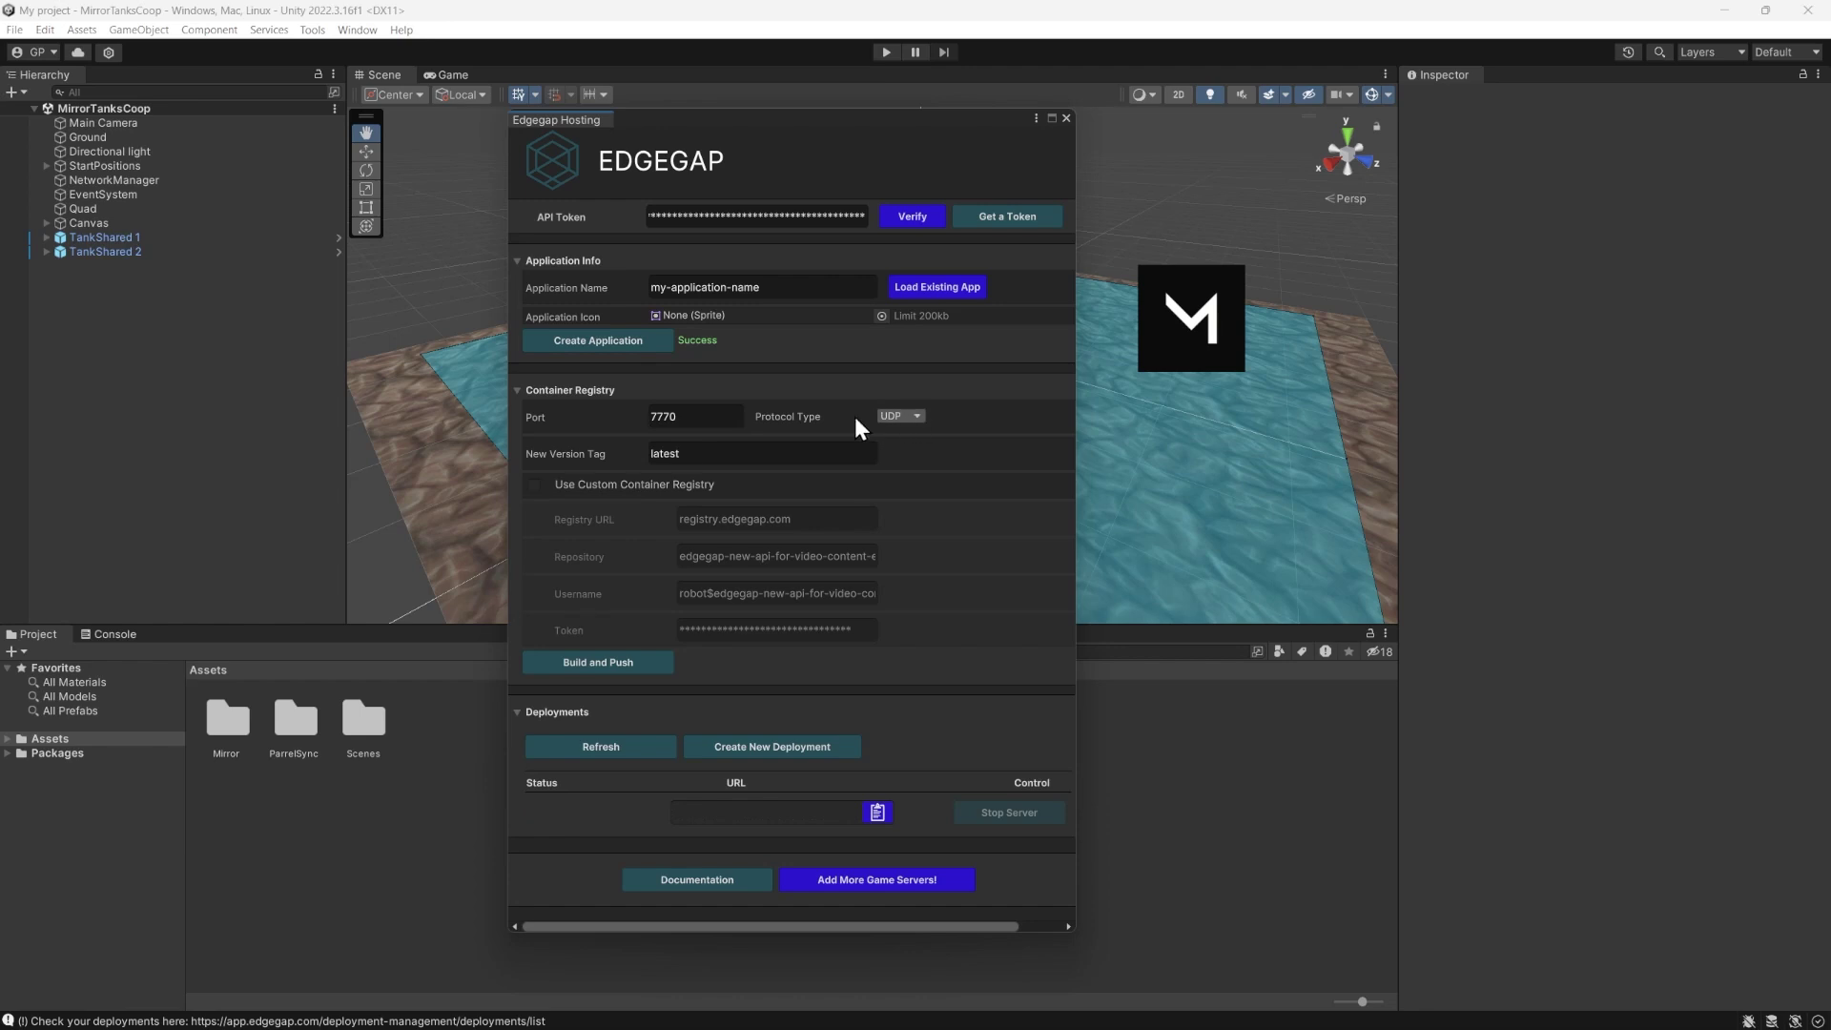
Inspect the NetworkManager's Kcp Transport port and set the container registry port to match, 7777, with the UDP protocol.
{"action": "left_click", "coordinate": [135, 169]}
{"action": "left_click", "coordinate": [133, 180]}
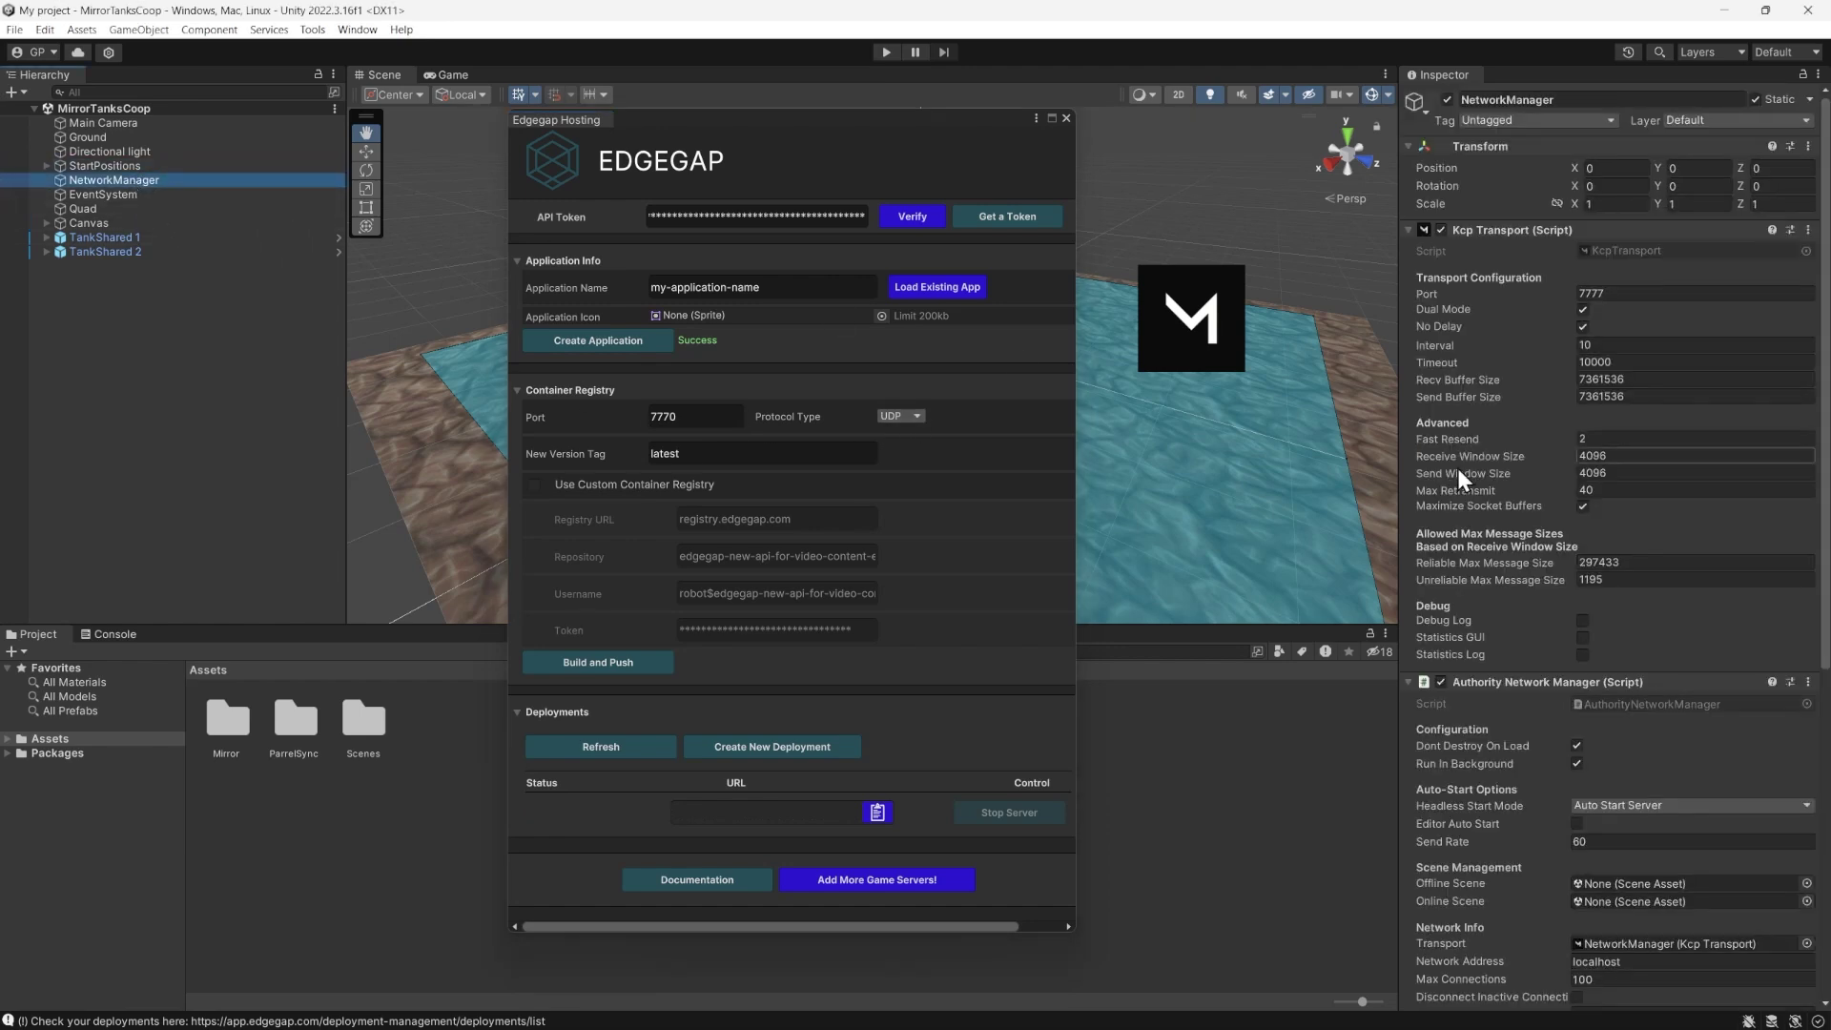
{"action": "left_click", "coordinate": [708, 417]}
{"action": "type", "text": "7777"}
{"action": "key", "text": "Return"}
{"action": "left_click", "coordinate": [906, 418]}
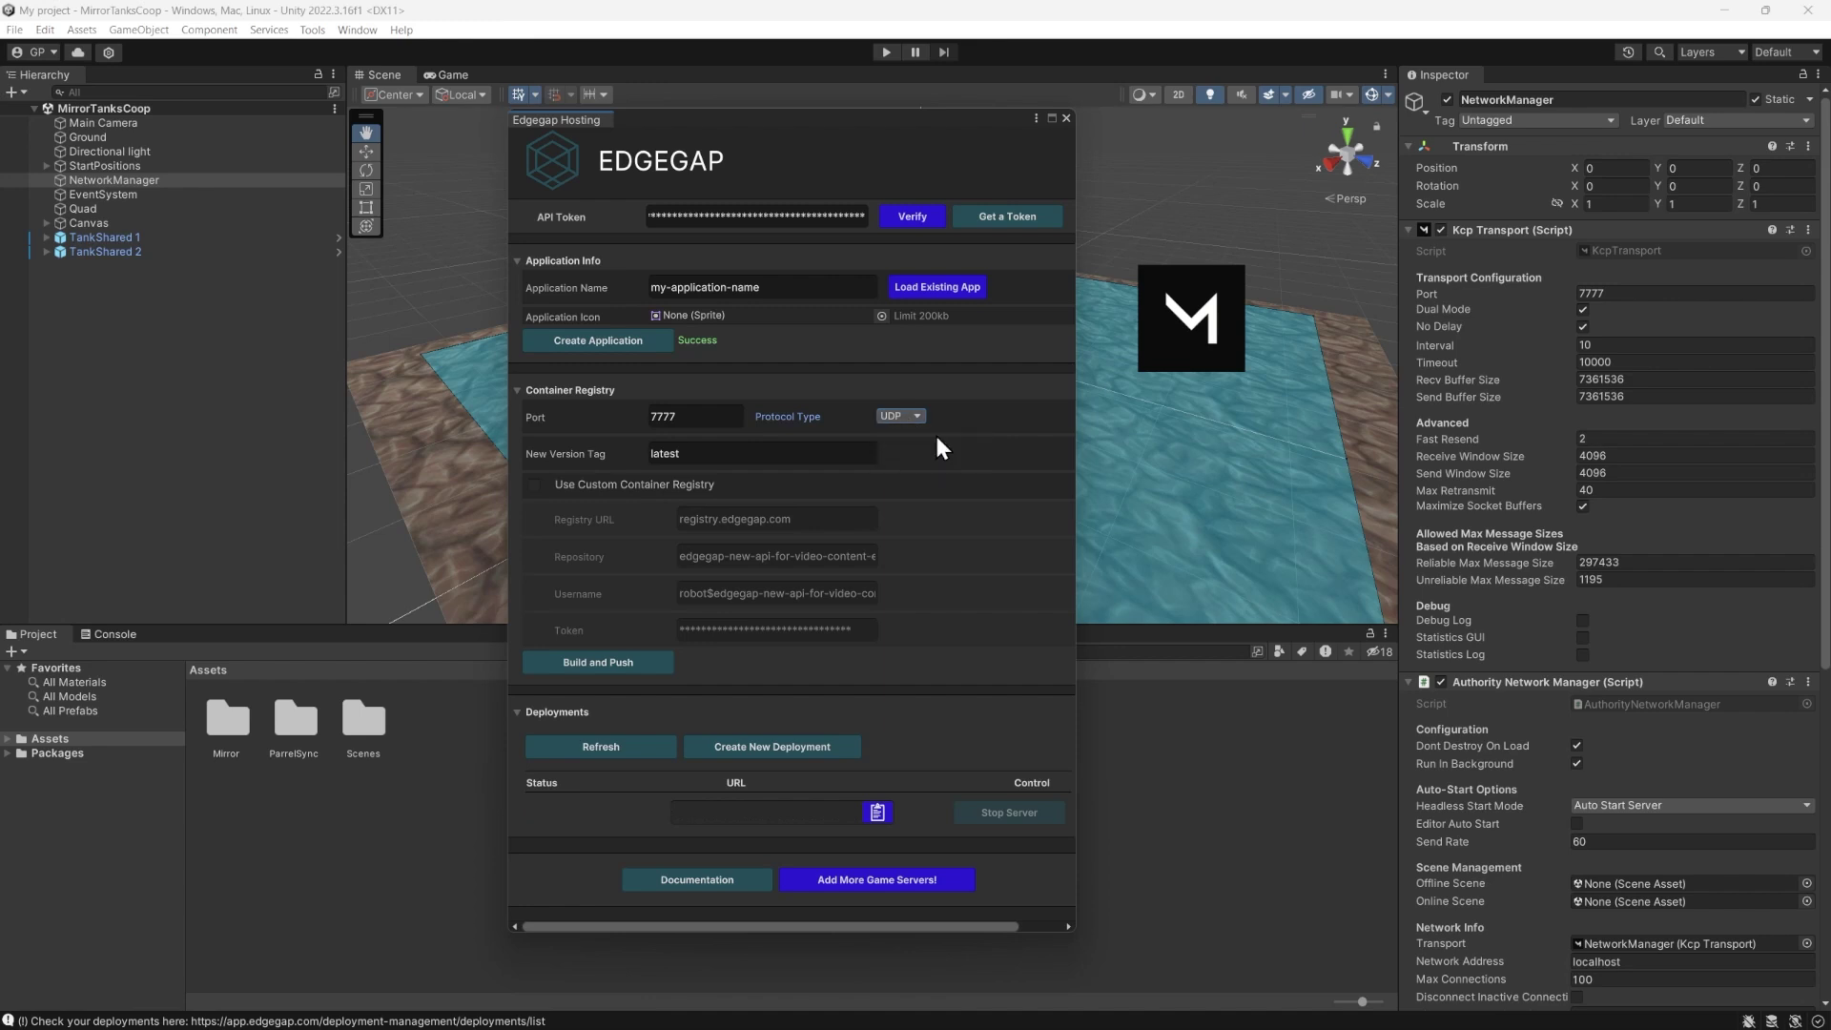
Set the new version tag to v1.0.0, then build and push the server container without a custom registry.
{"action": "left_click", "coordinate": [864, 450]}
{"action": "type", "text": "v1.0.0"}
{"action": "left_click", "coordinate": [898, 484]}
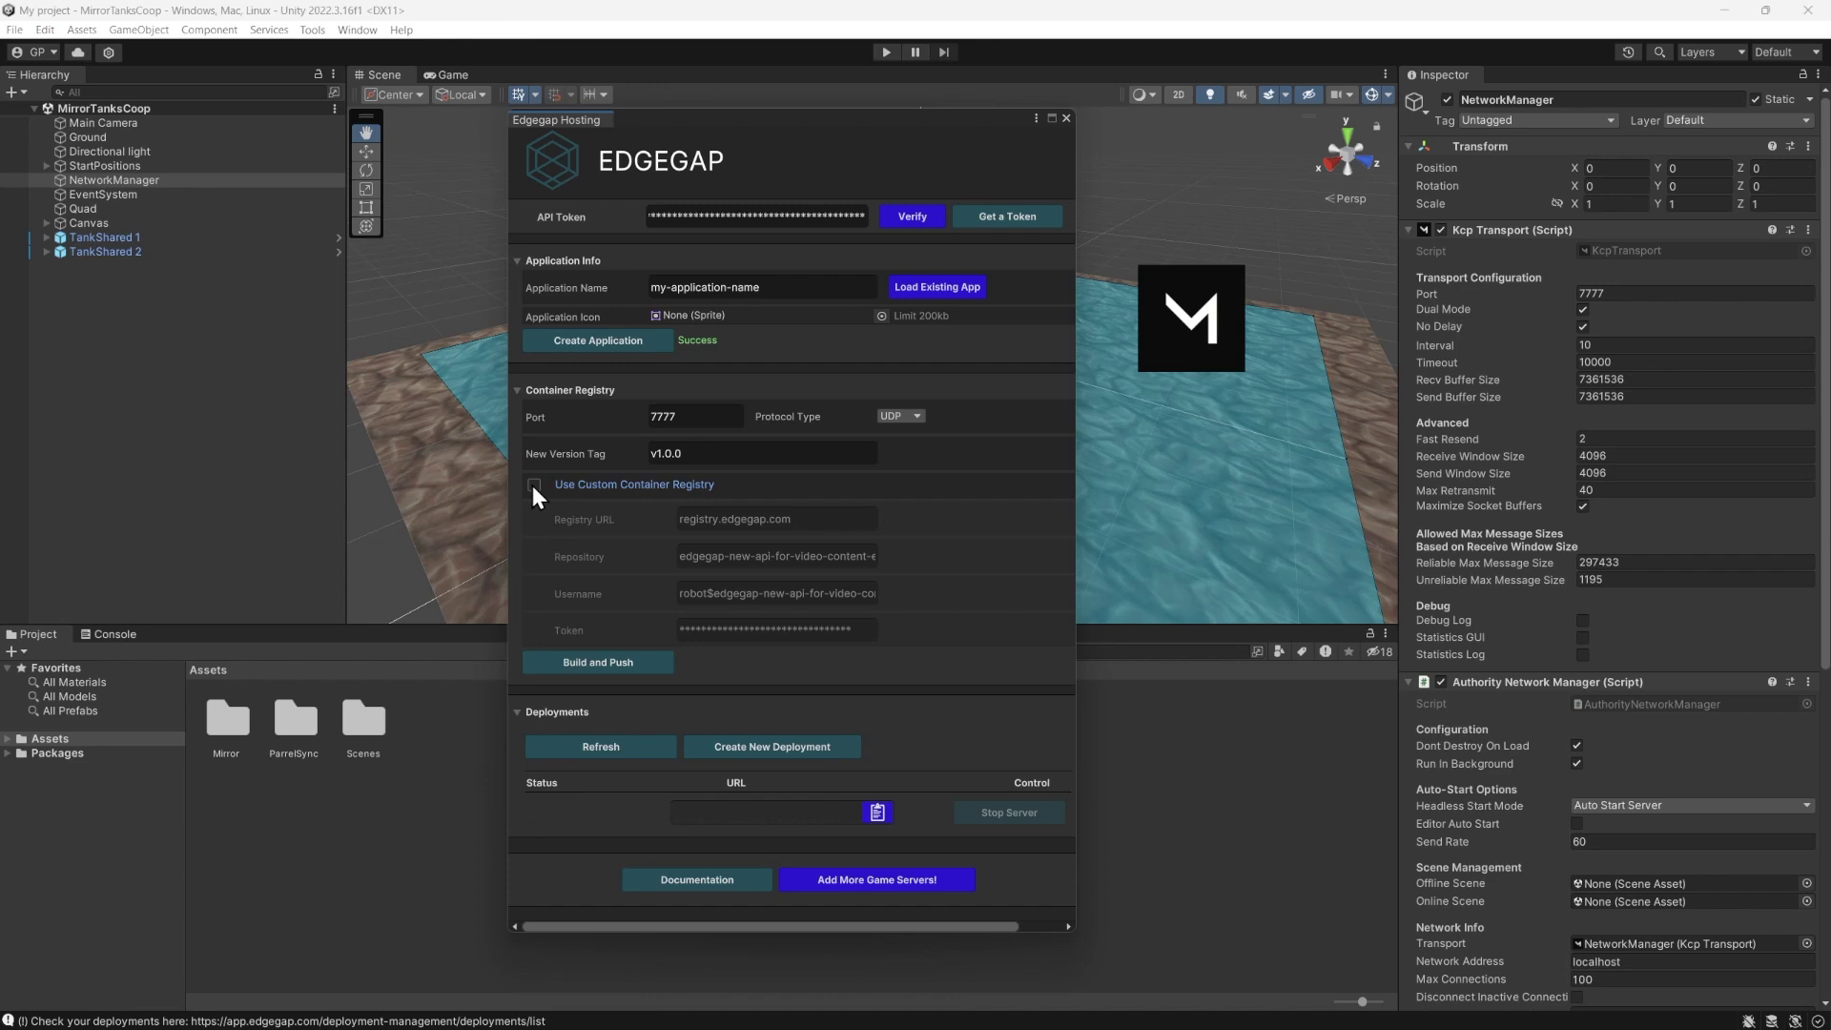
{"action": "left_click", "coordinate": [655, 660]}
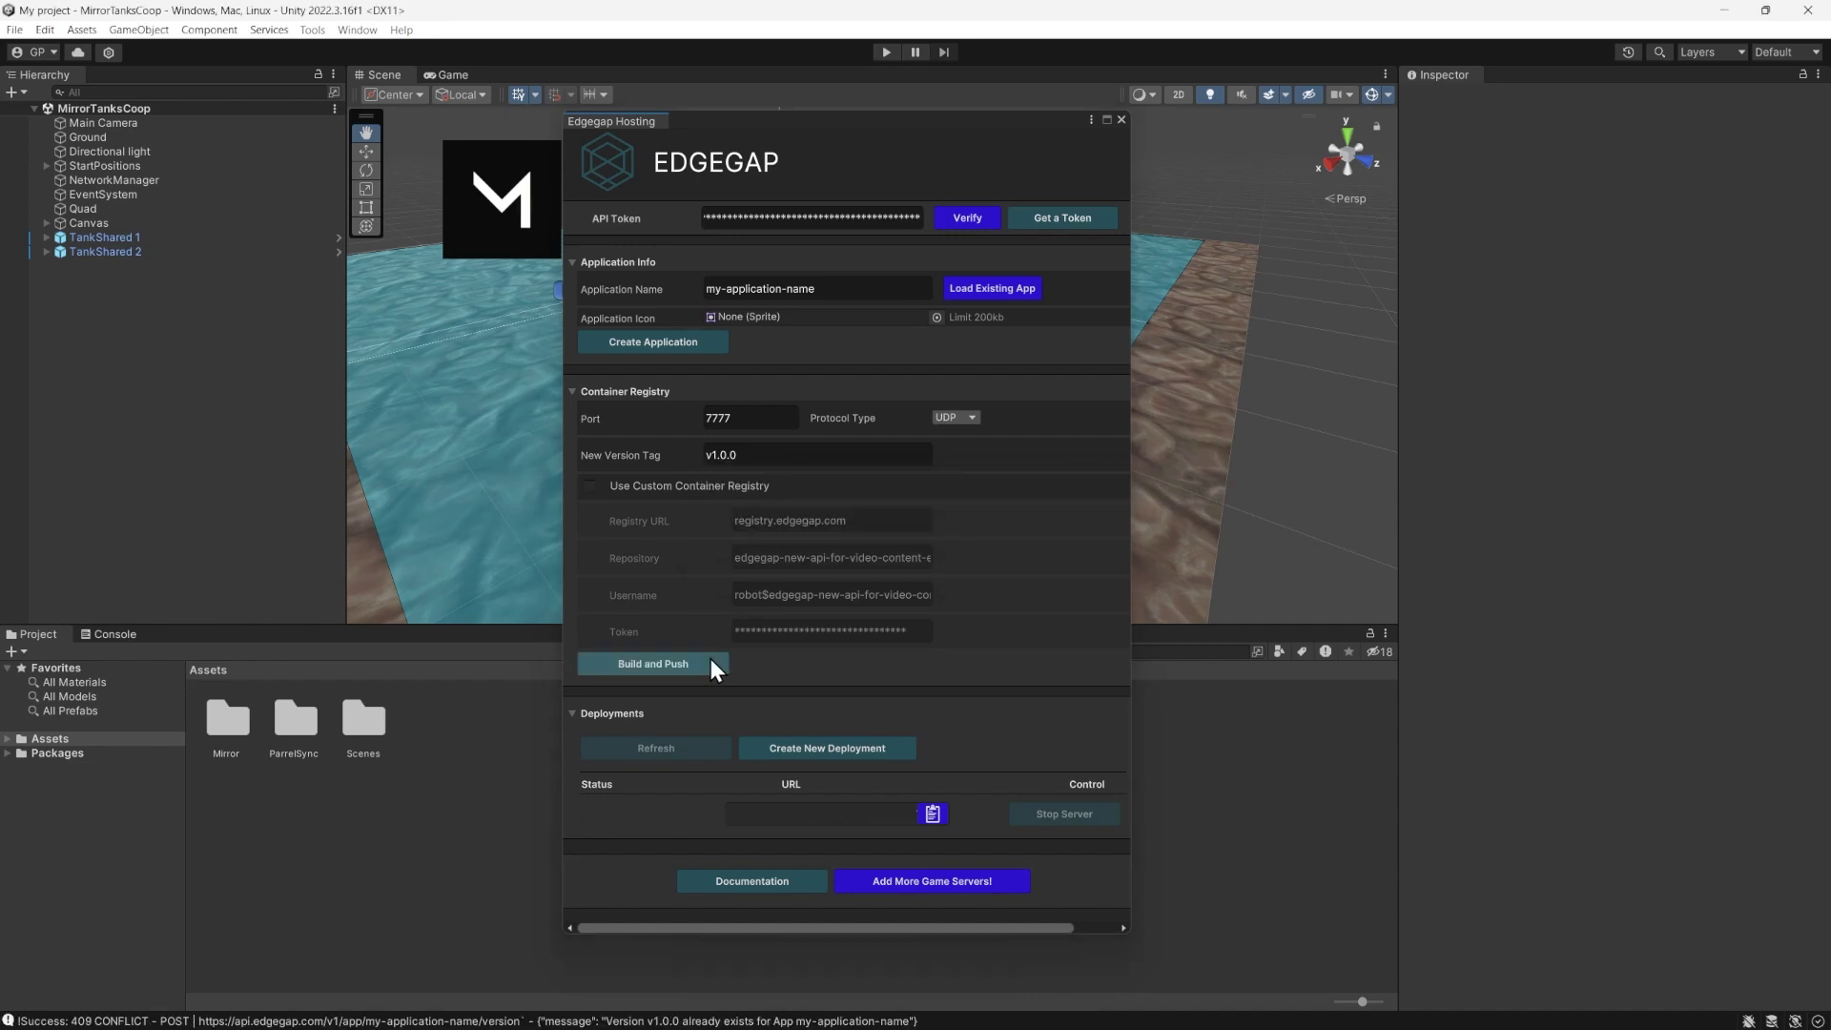
Create a new Edgegap deployment of the application and copy its server URL.
{"action": "left_click", "coordinate": [897, 748]}
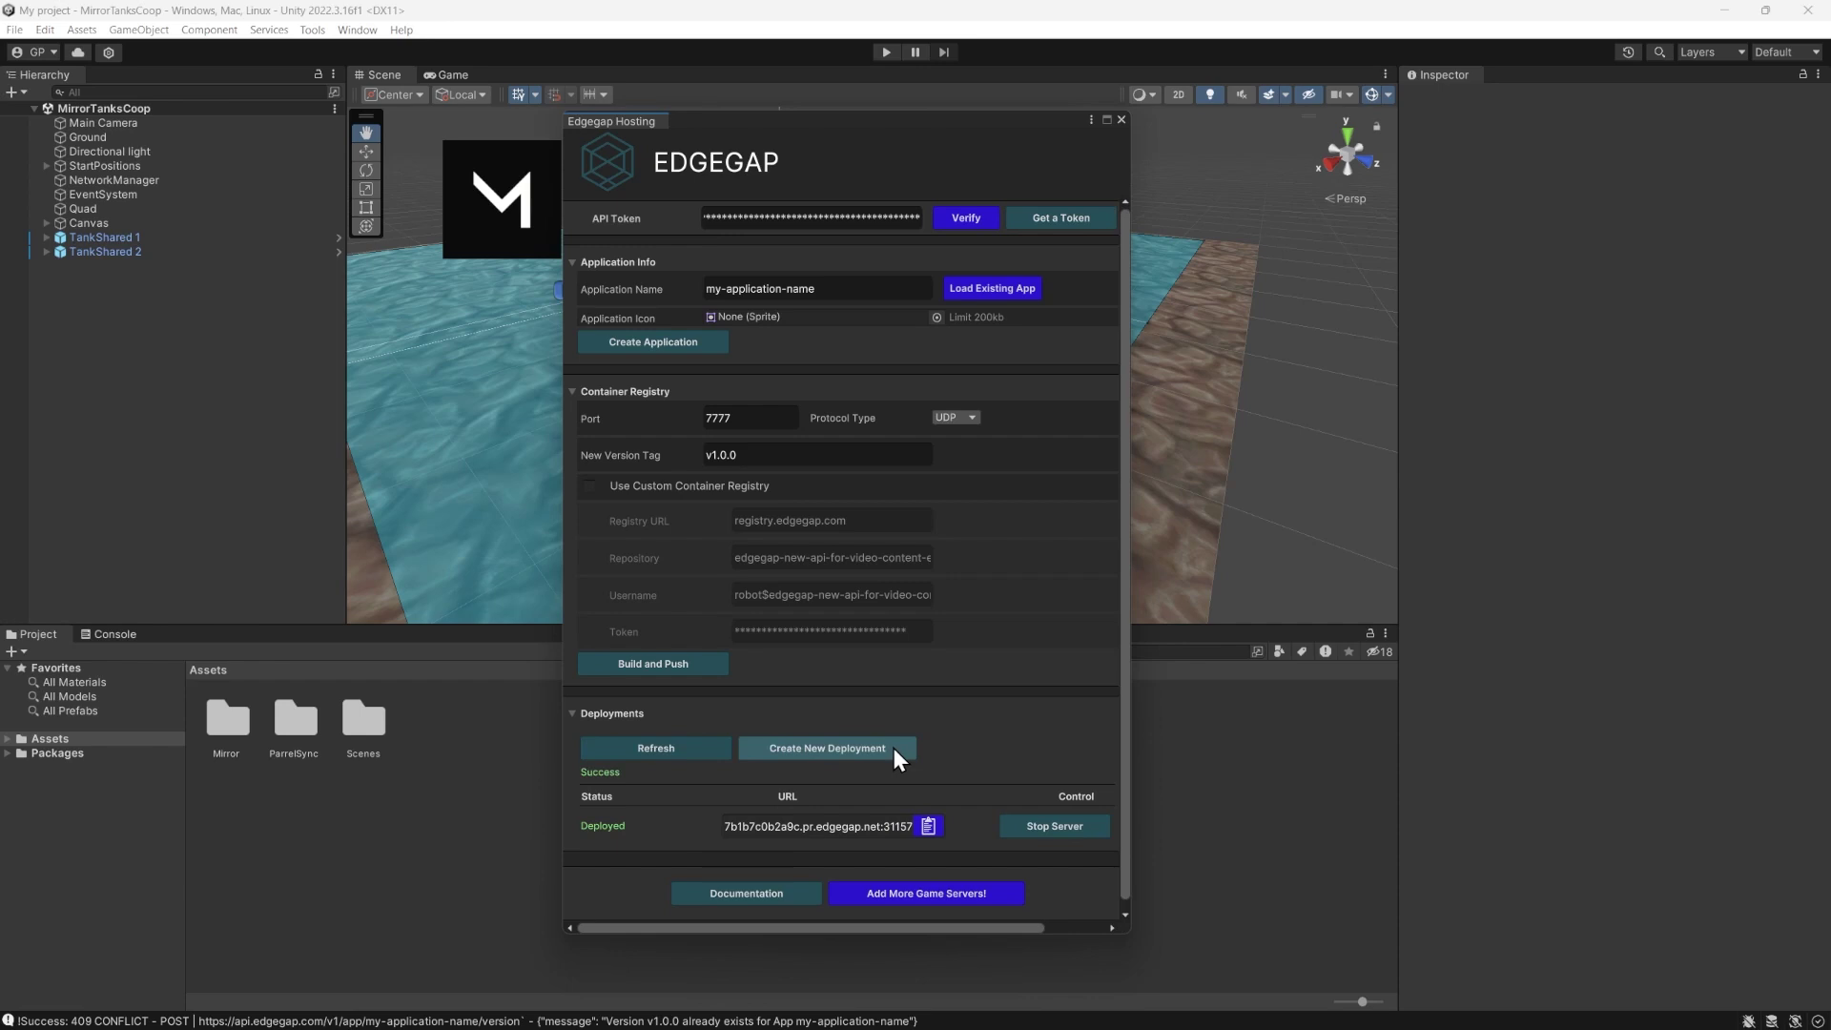
{"action": "left_click", "coordinate": [928, 824]}
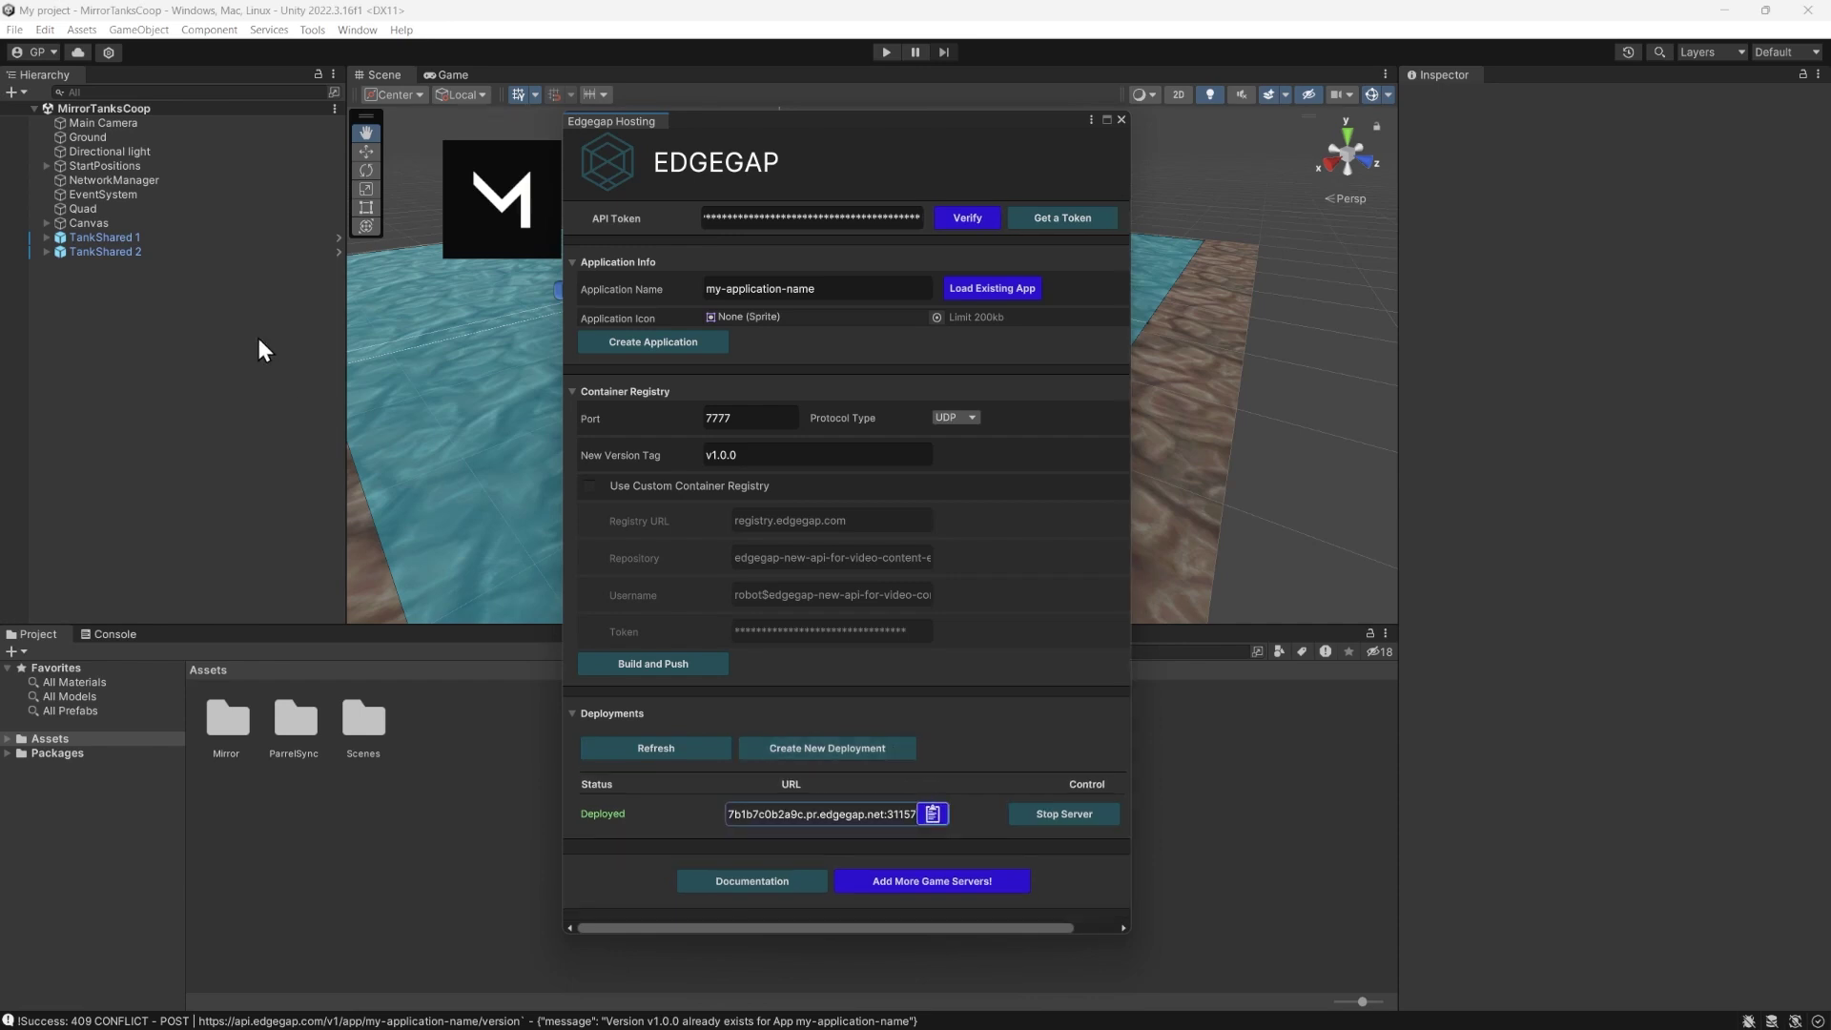
Set the NetworkManager's network address to 7b1b7c0b2a9c.pr.edgegap.net, without the port suffix, and its Kcp Transport port to 31157.
{"action": "left_click", "coordinate": [136, 179]}
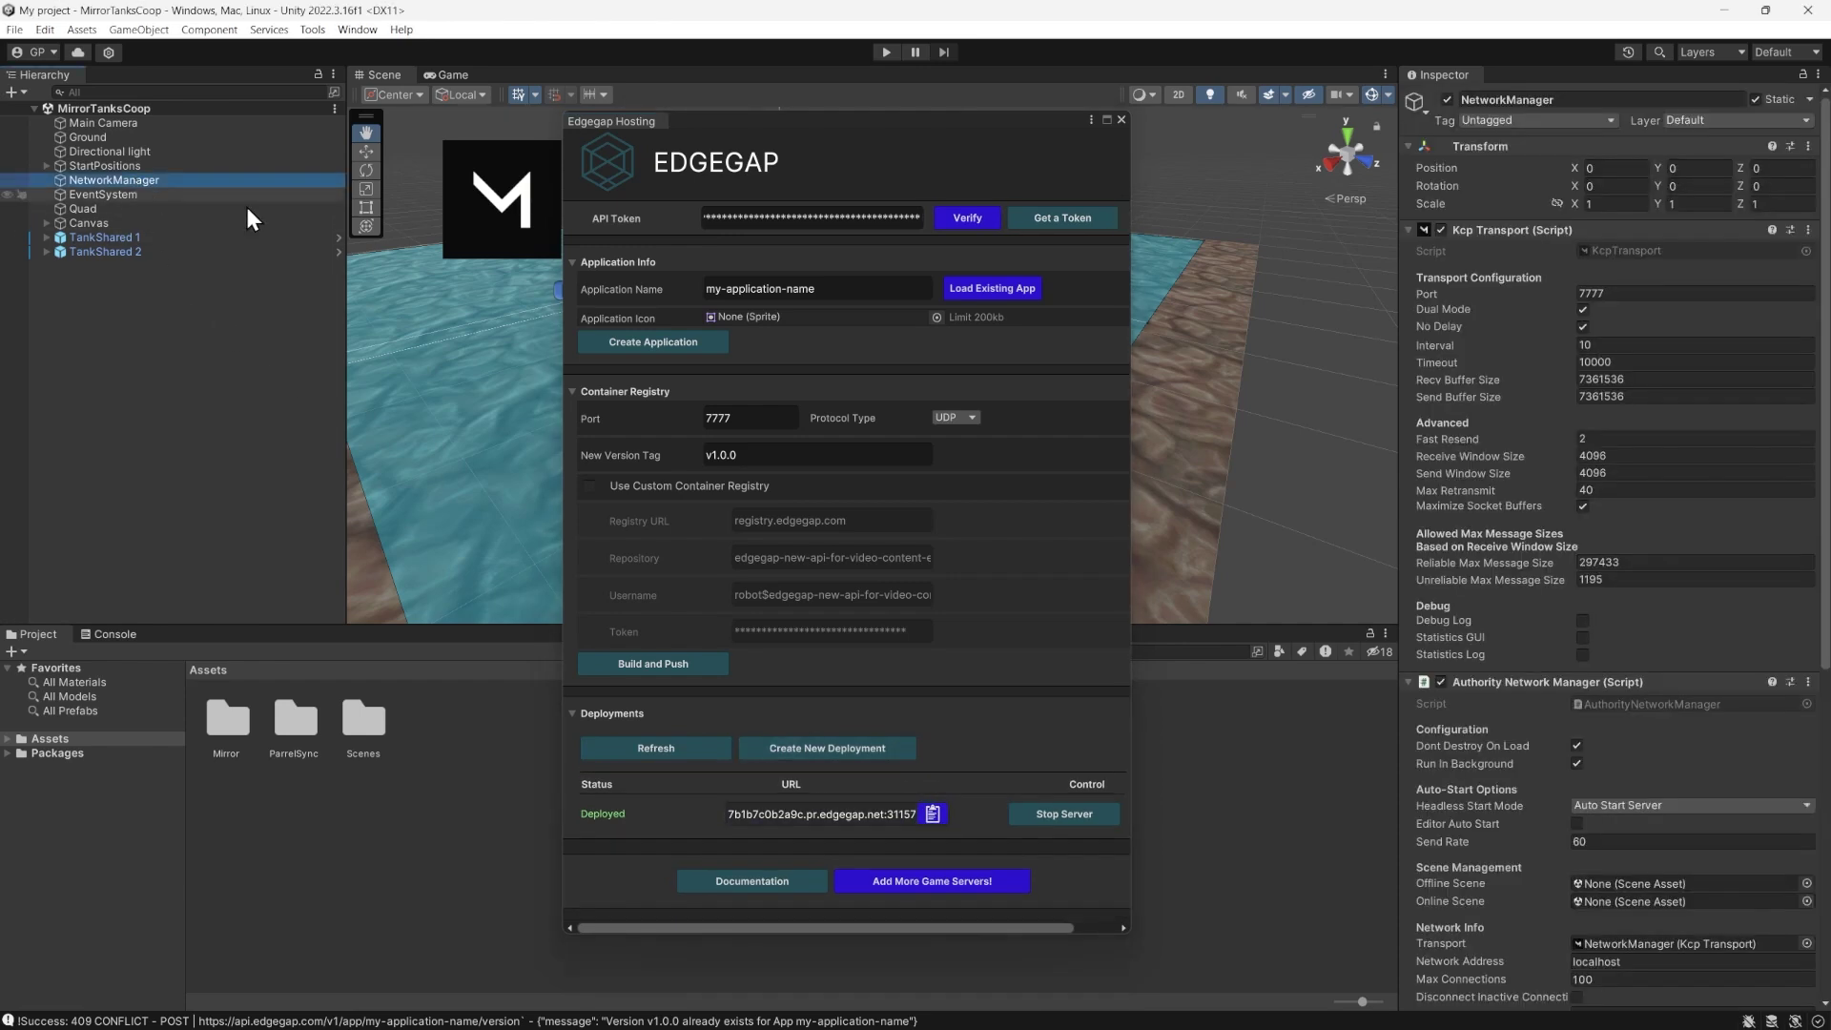
{"action": "left_click", "coordinate": [1647, 962]}
{"action": "key", "text": "ctrl+v"}
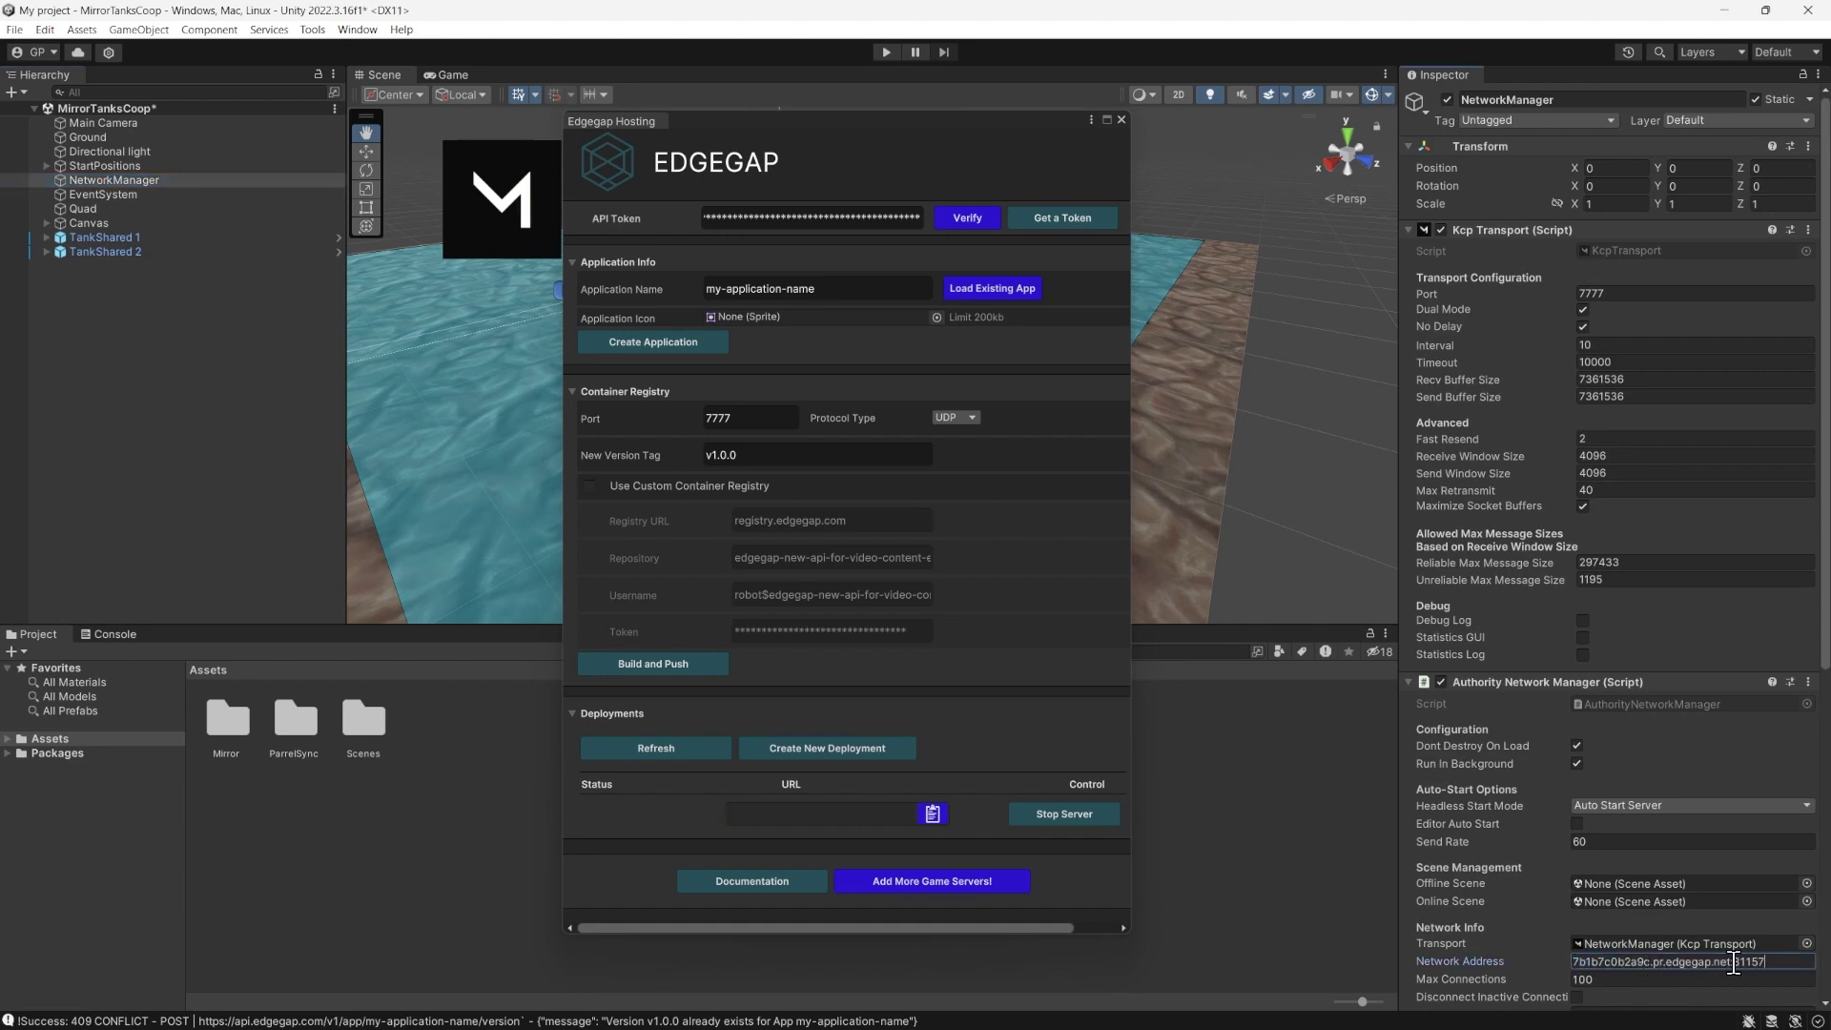
{"action": "key", "text": "BackSpace"}
{"action": "key", "text": "BackSpace"}
{"action": "key", "text": "BackSpace"}
{"action": "key", "text": "BackSpace"}
{"action": "key", "text": "BackSpace"}
{"action": "key", "text": "BackSpace"}
{"action": "left_click", "coordinate": [1604, 294]}
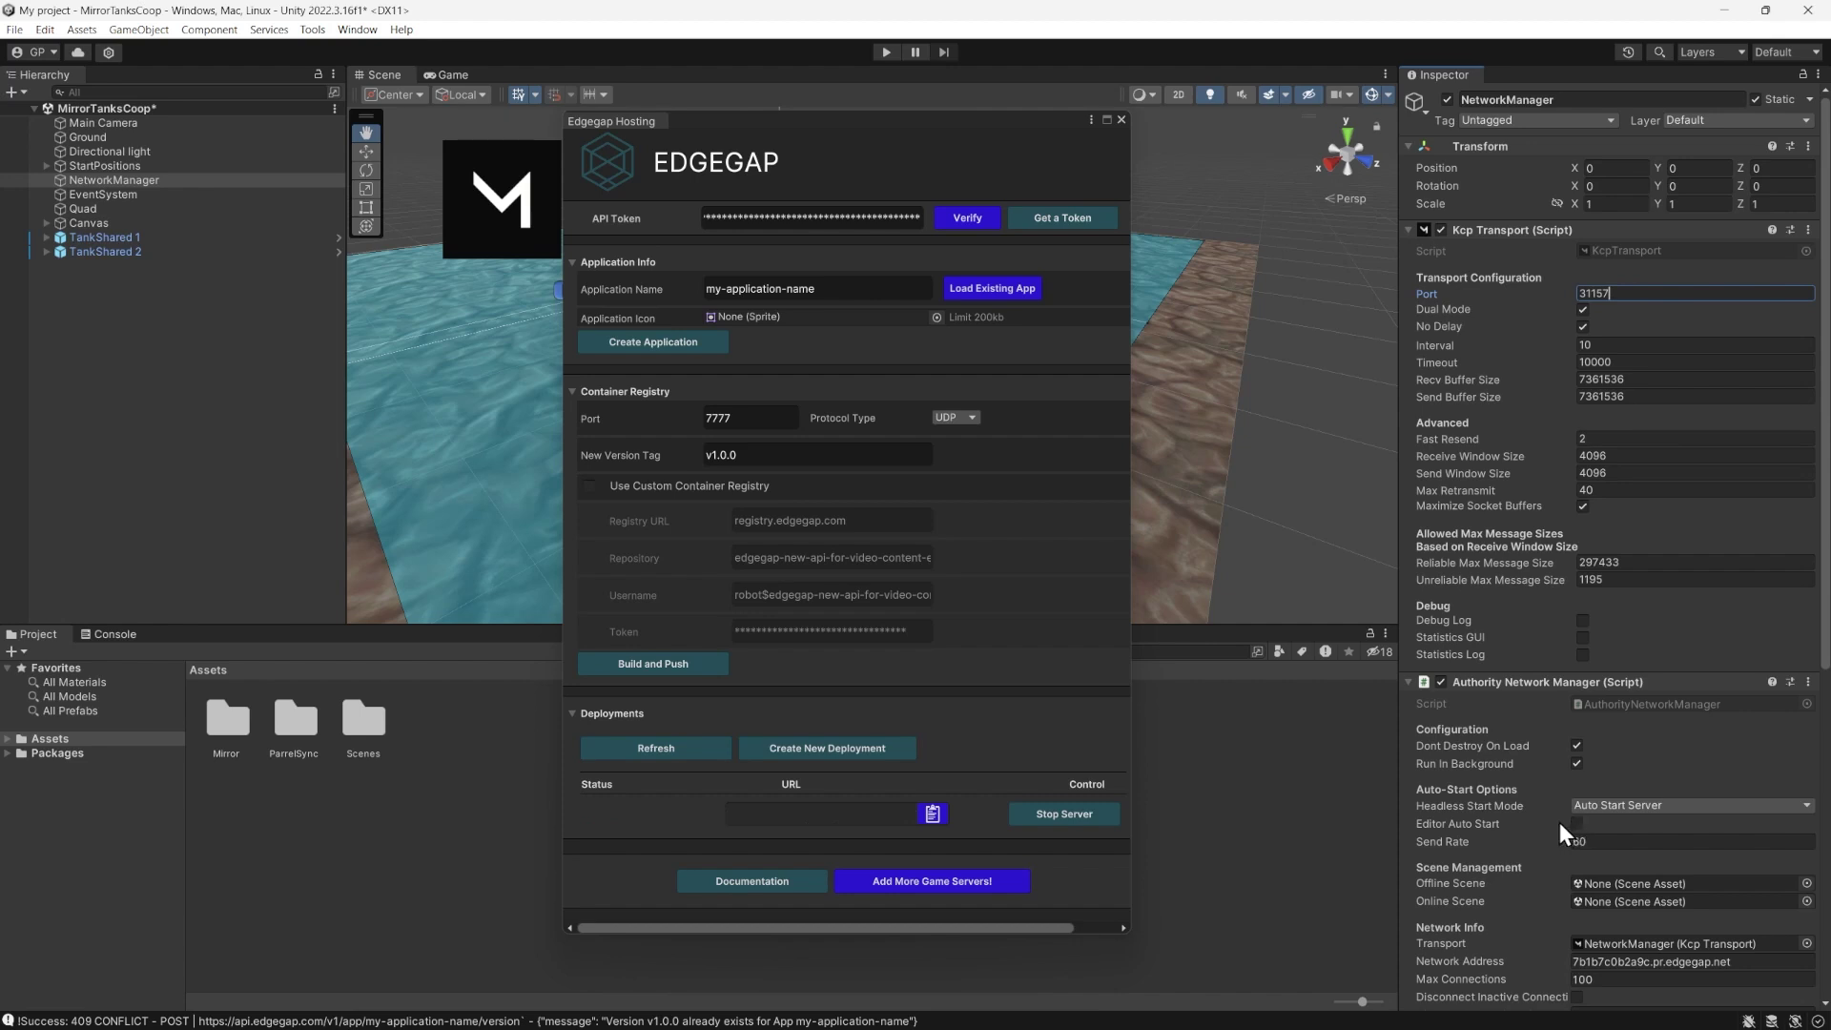
Dock the Edgegap Hosting window beside the Inspector and start play mode in the Game view.
{"action": "left_click_drag", "start_coordinate": [613, 118], "coordinate": [1516, 76]}
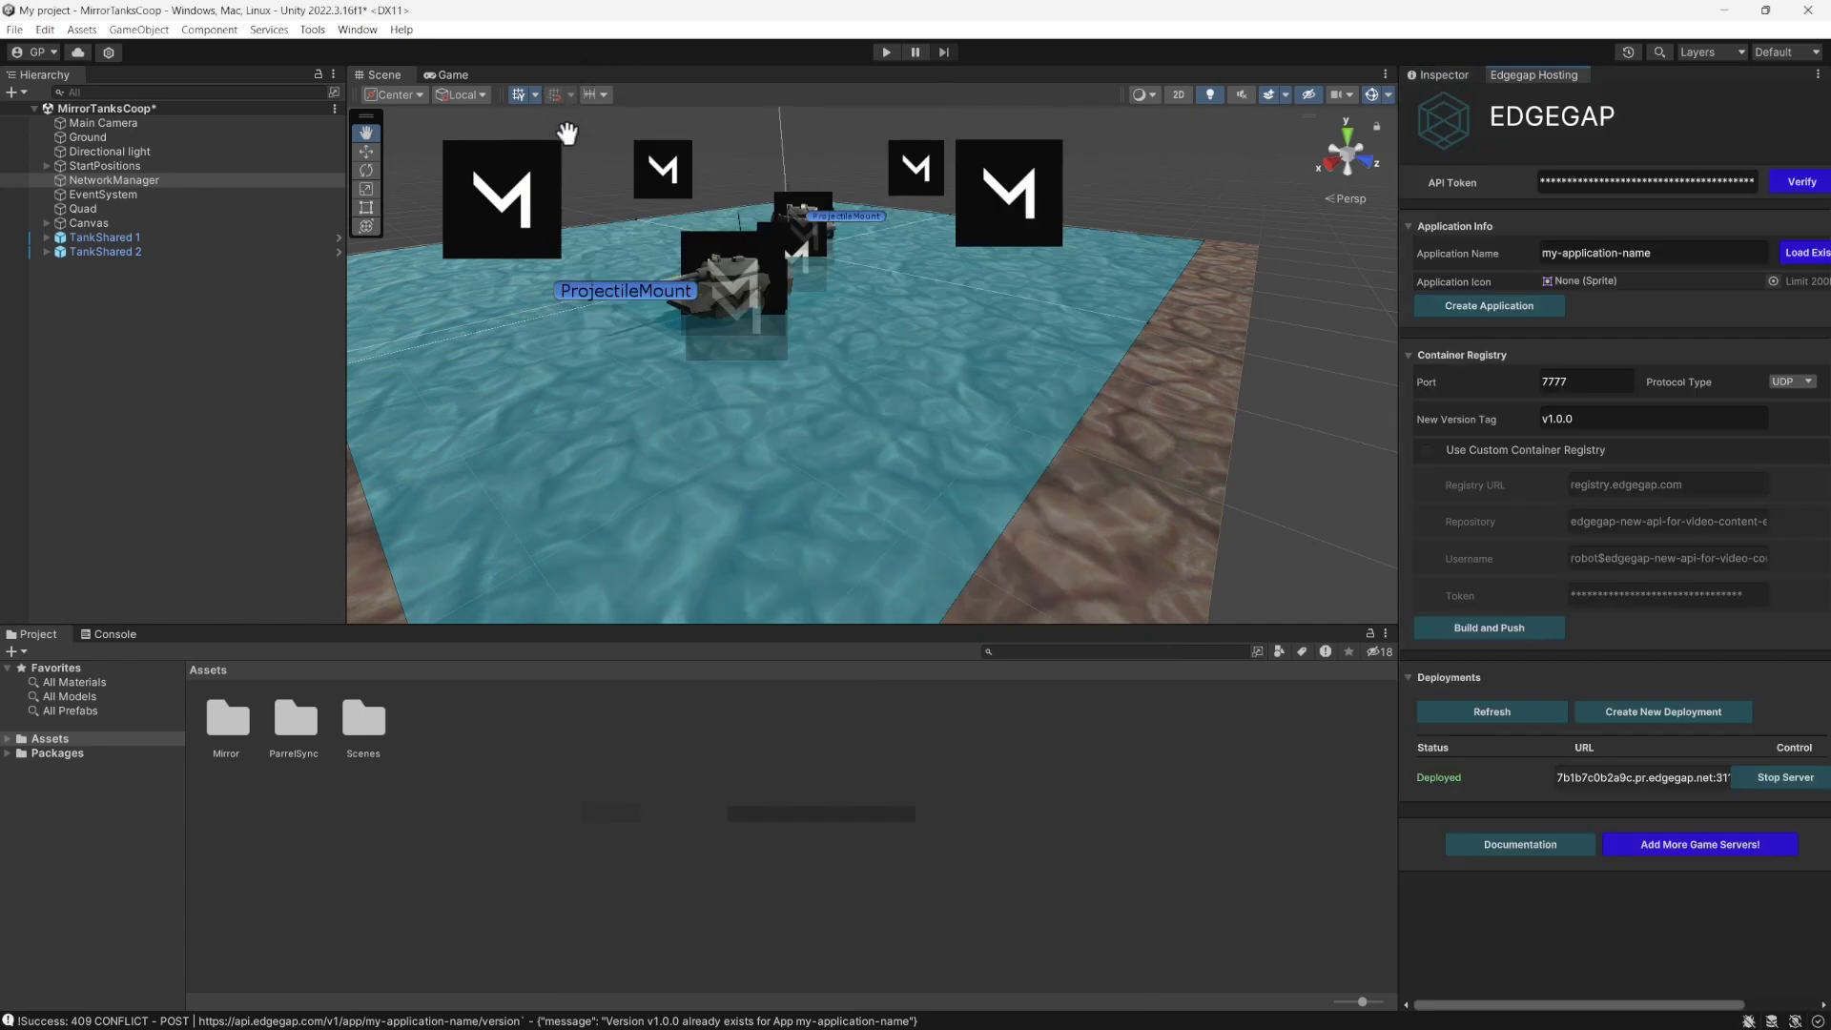
{"action": "left_click", "coordinate": [448, 74]}
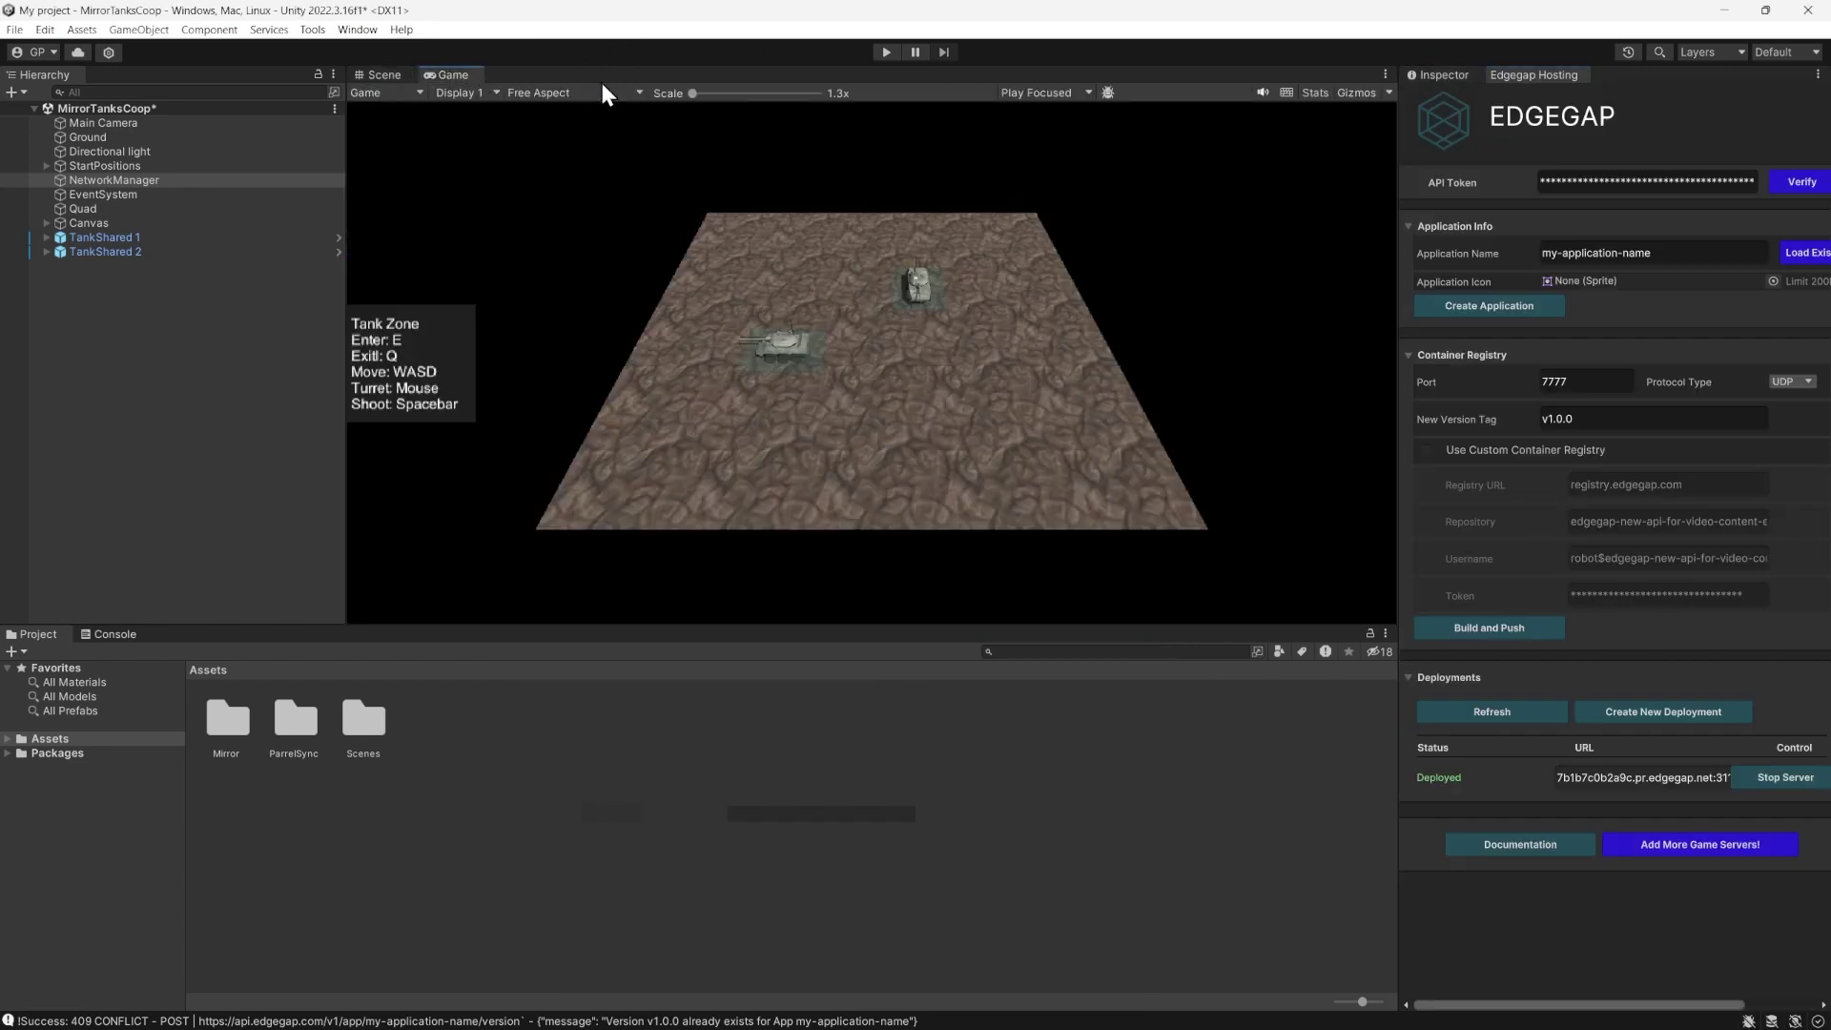
{"action": "left_click", "coordinate": [884, 51]}
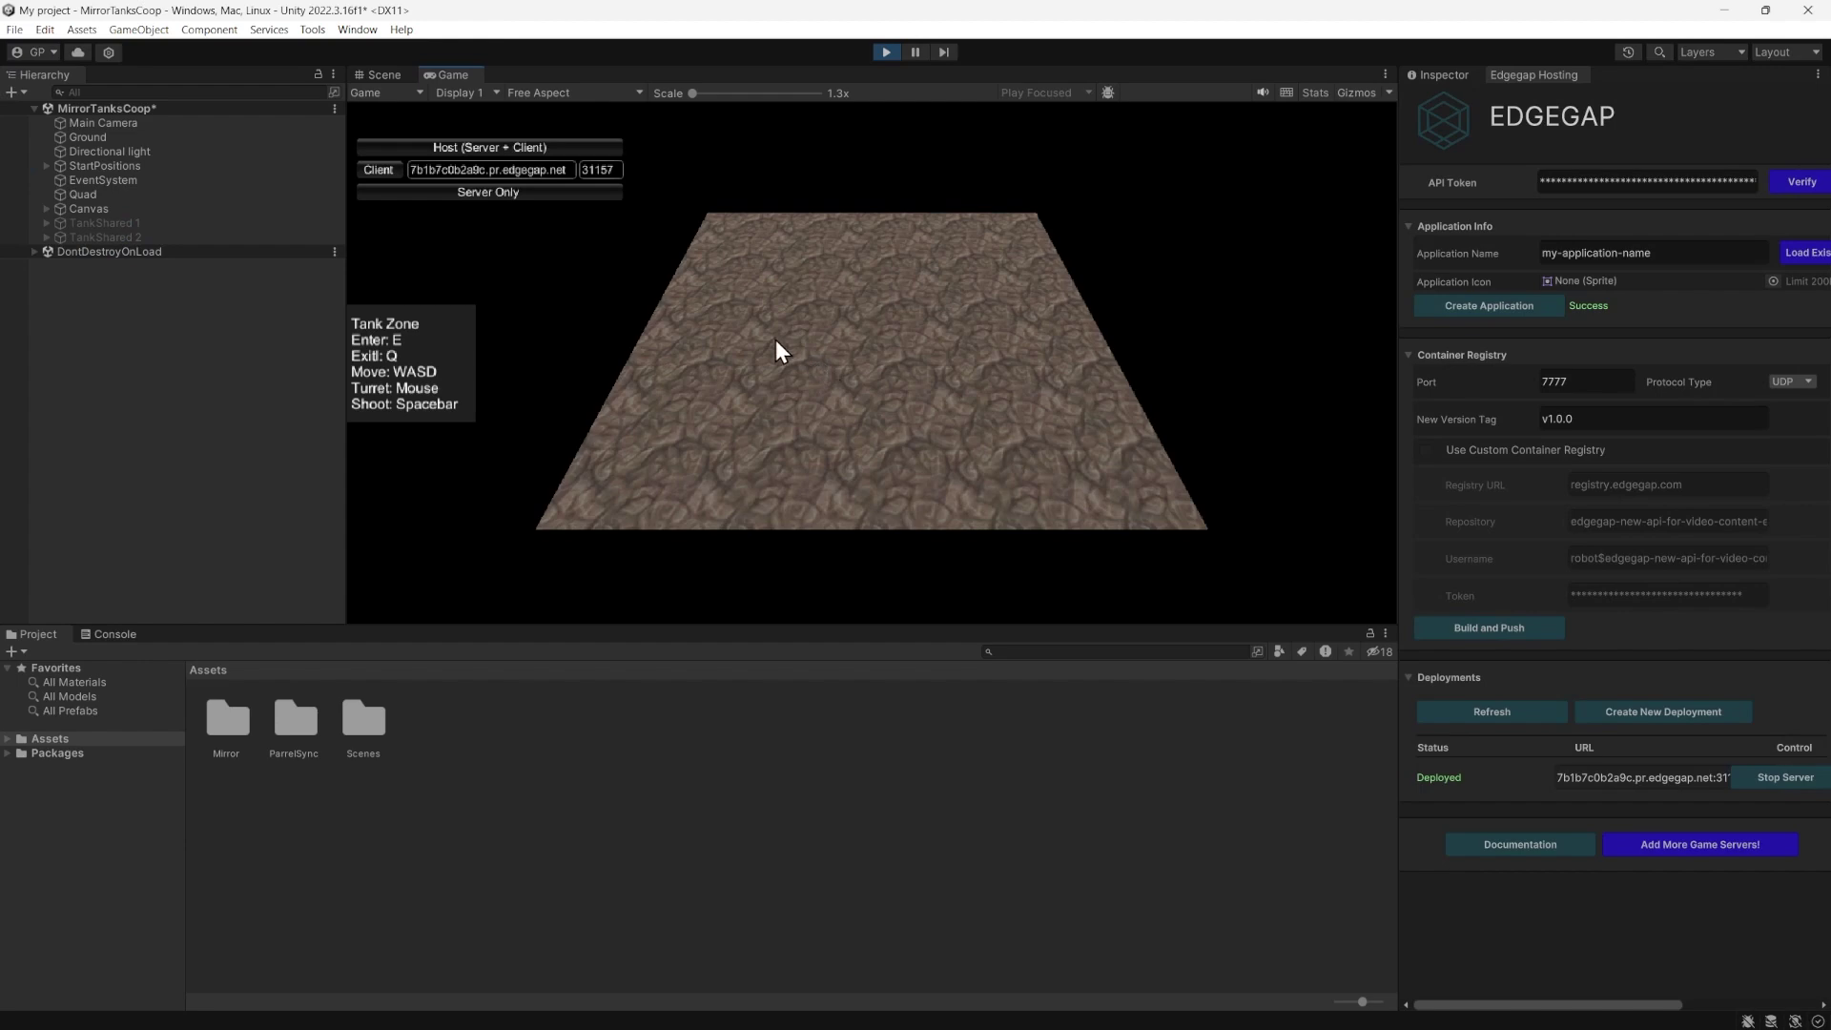
Start a Host (Server + Client) session in the running game, move the player around, and stop the client.
{"action": "left_click", "coordinate": [531, 149]}
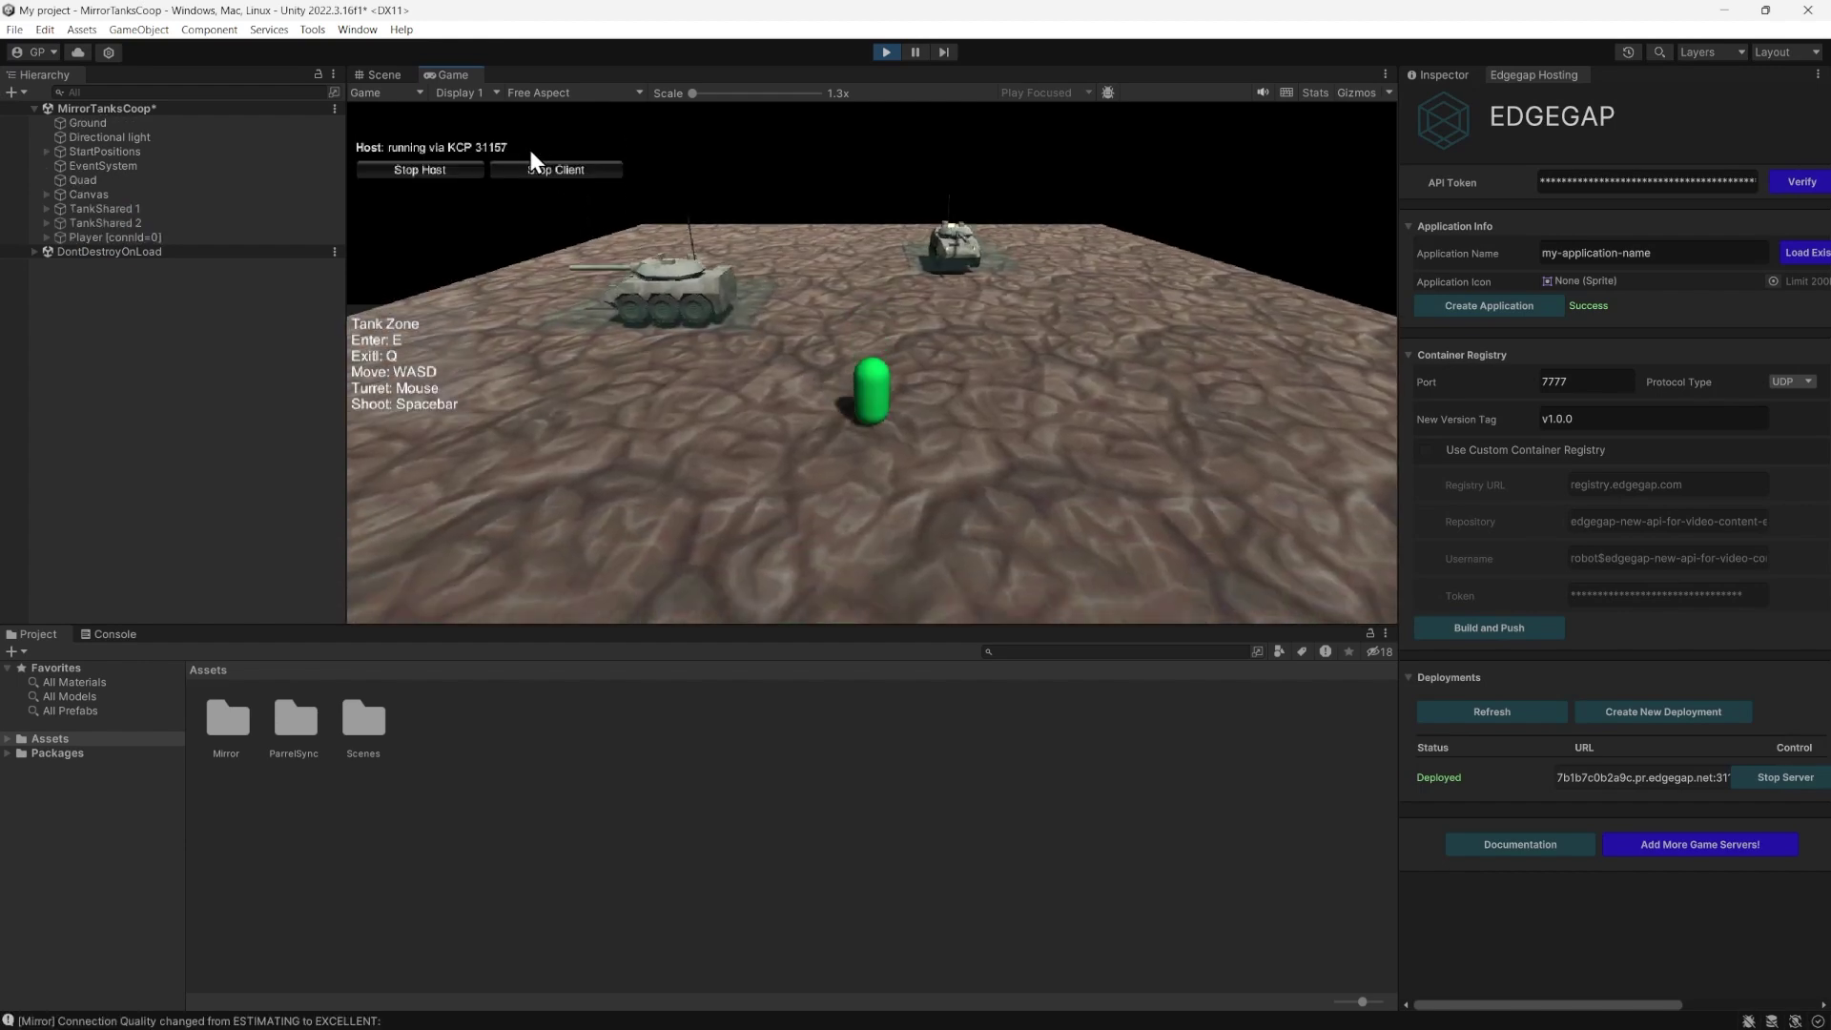
{"action": "key", "text": "s"}
{"action": "key", "text": "d"}
{"action": "key", "text": "w"}
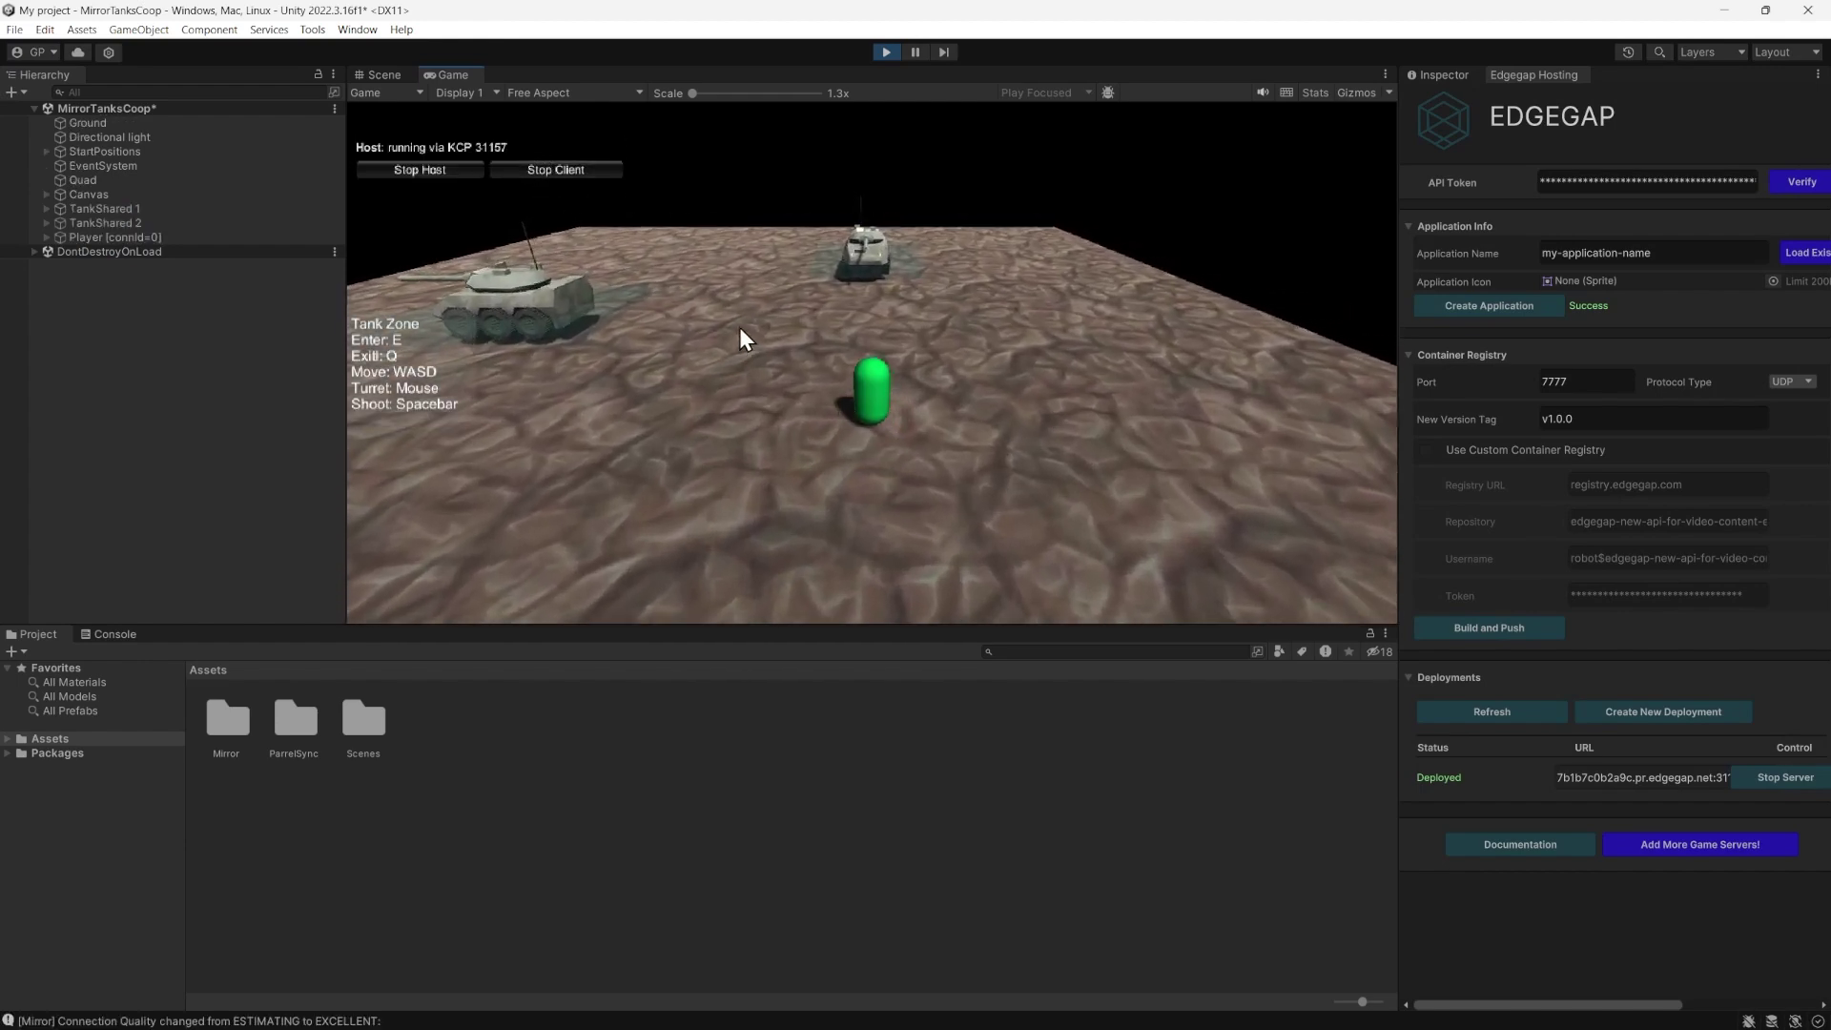
{"action": "left_click", "coordinate": [561, 170]}
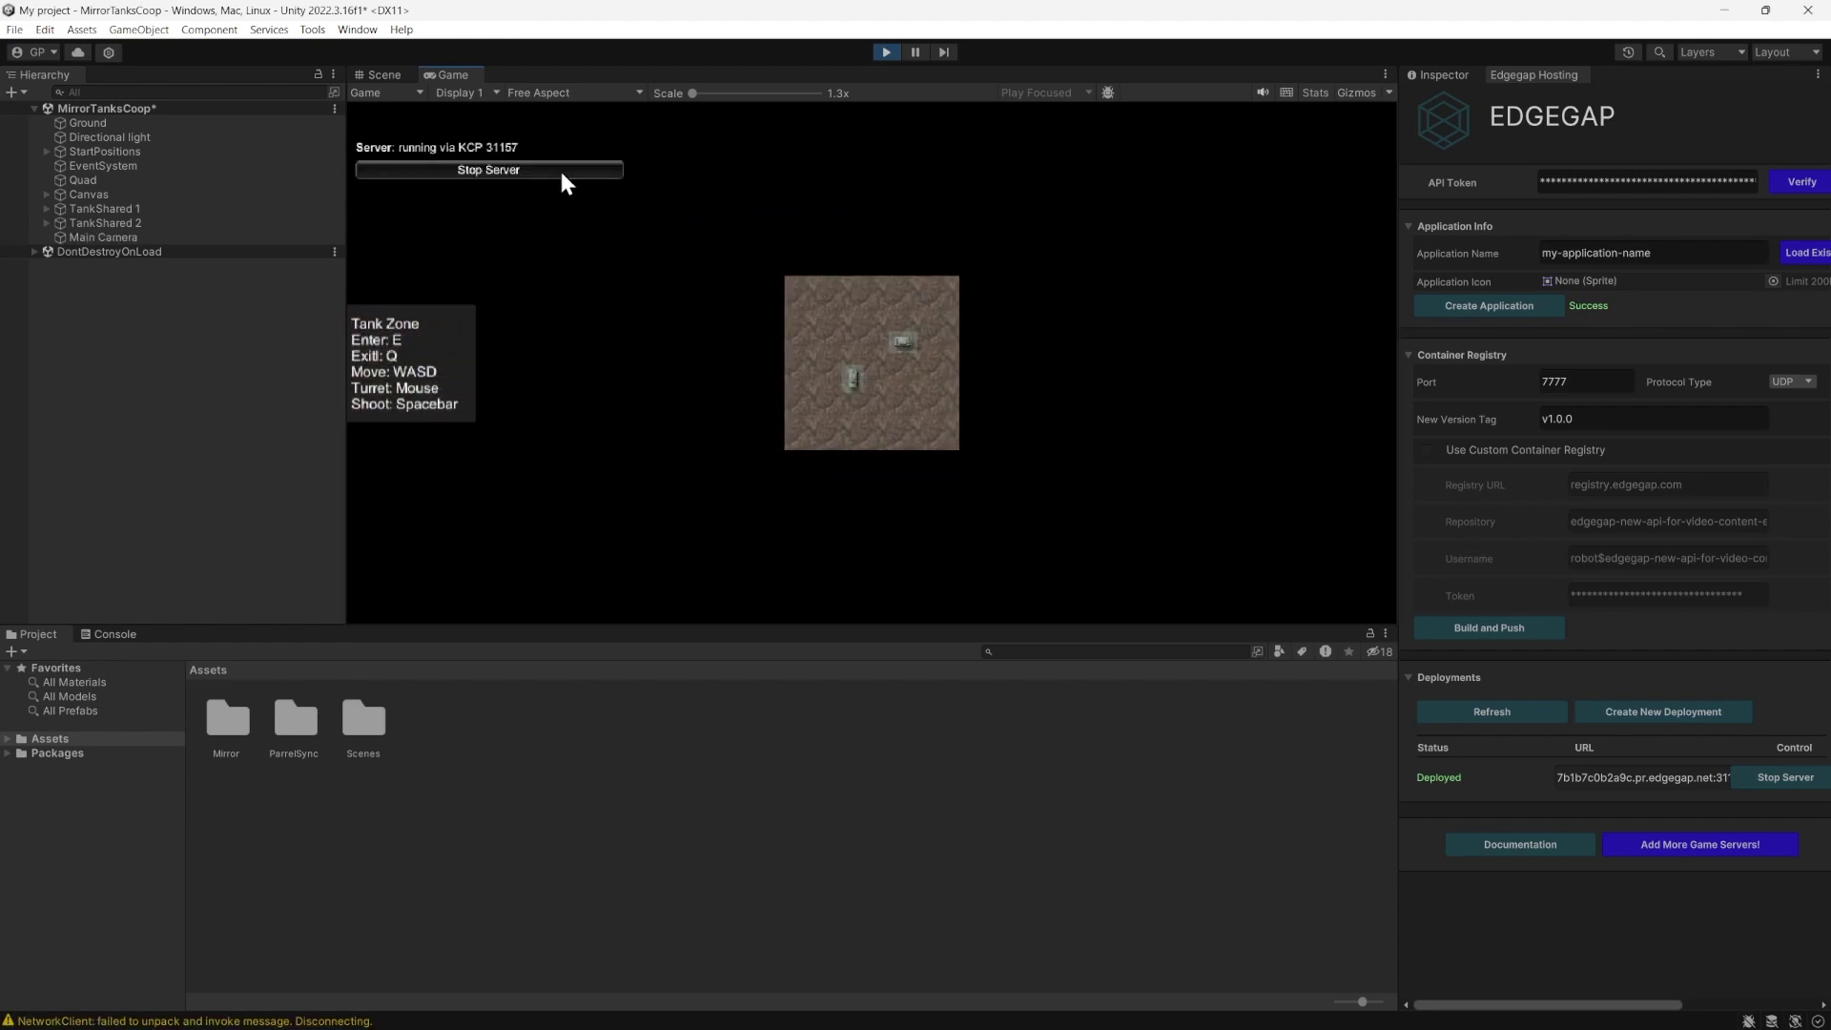